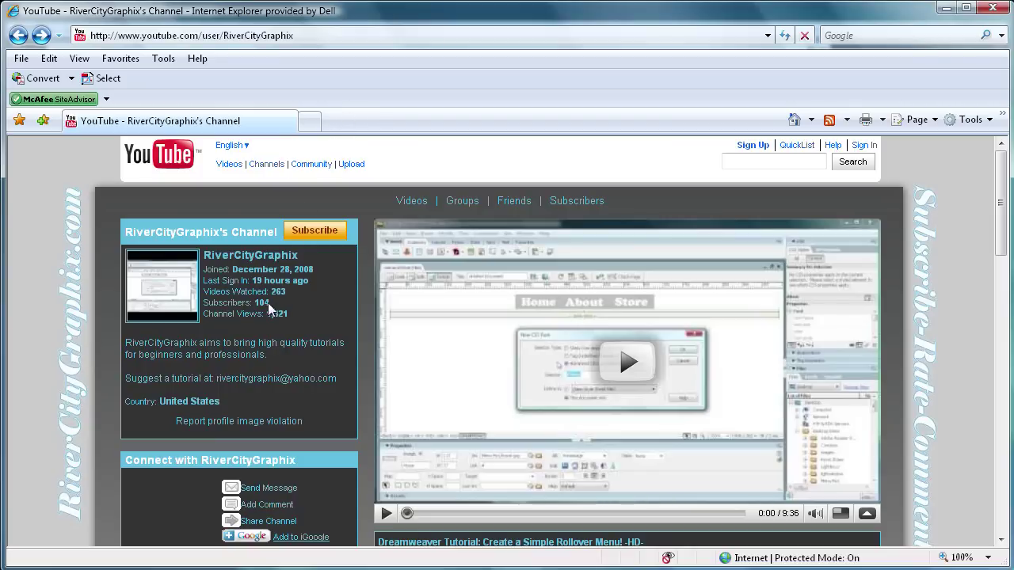
Minimize the Internet Explorer YouTube page to bring the Flash CS3 document into view
{"action": "left_click_drag", "start_coordinate": [268, 303], "coordinate": [255, 311]}
{"action": "left_click", "coordinate": [271, 305]}
{"action": "left_click", "coordinate": [945, 8]}
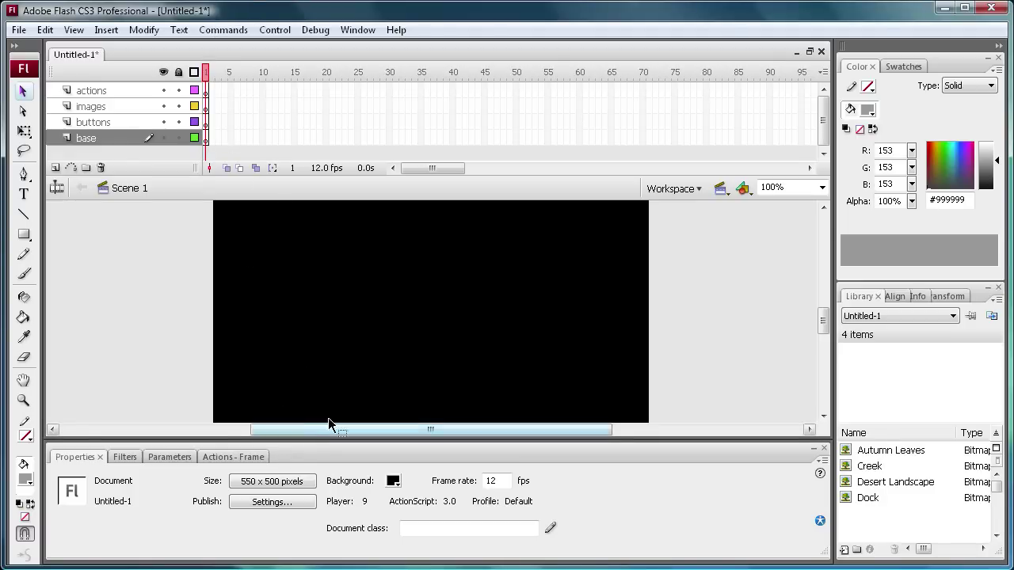
Look over the actions, images, buttons and base layers in the timeline
{"action": "left_click", "coordinate": [116, 92]}
{"action": "left_click", "coordinate": [104, 111]}
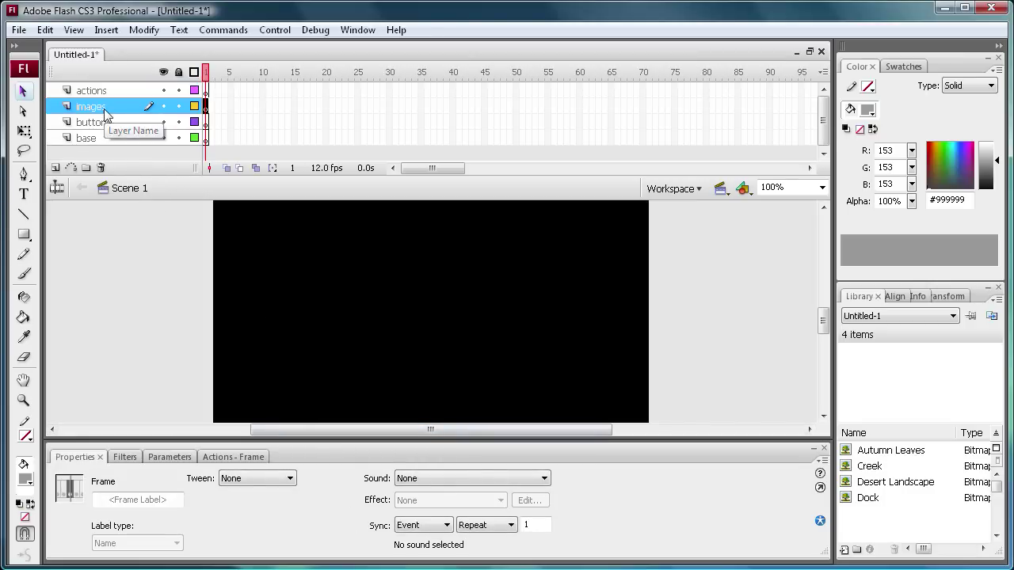
{"action": "left_click", "coordinate": [105, 123]}
{"action": "left_click", "coordinate": [106, 139]}
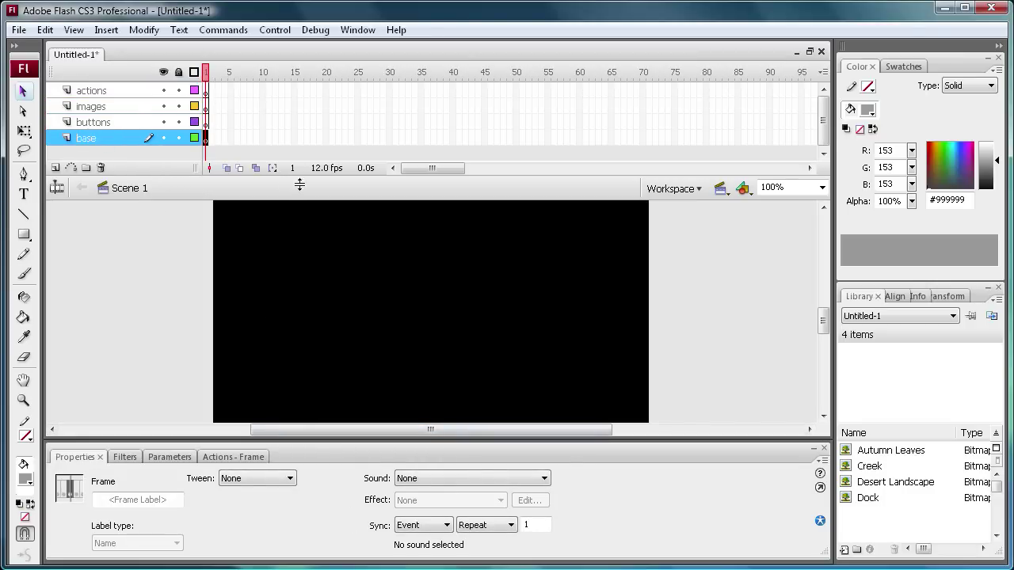
Preview the Autumn Leaves, Creek, Desert Landscape and Dock bitmaps, then make images the active layer
{"action": "left_click", "coordinate": [911, 455]}
{"action": "left_click", "coordinate": [890, 469]}
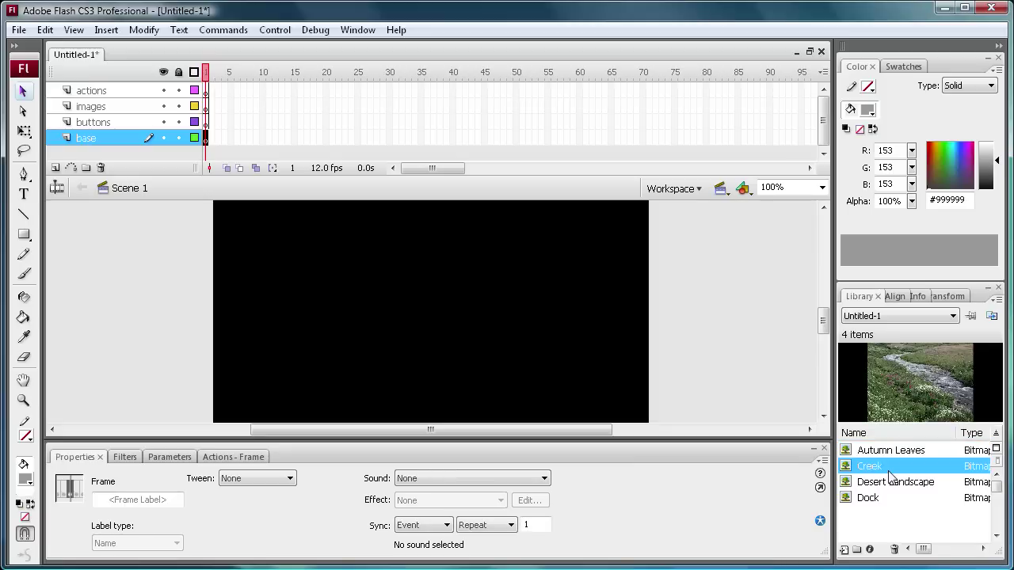
{"action": "left_click", "coordinate": [892, 485]}
{"action": "left_click", "coordinate": [890, 499]}
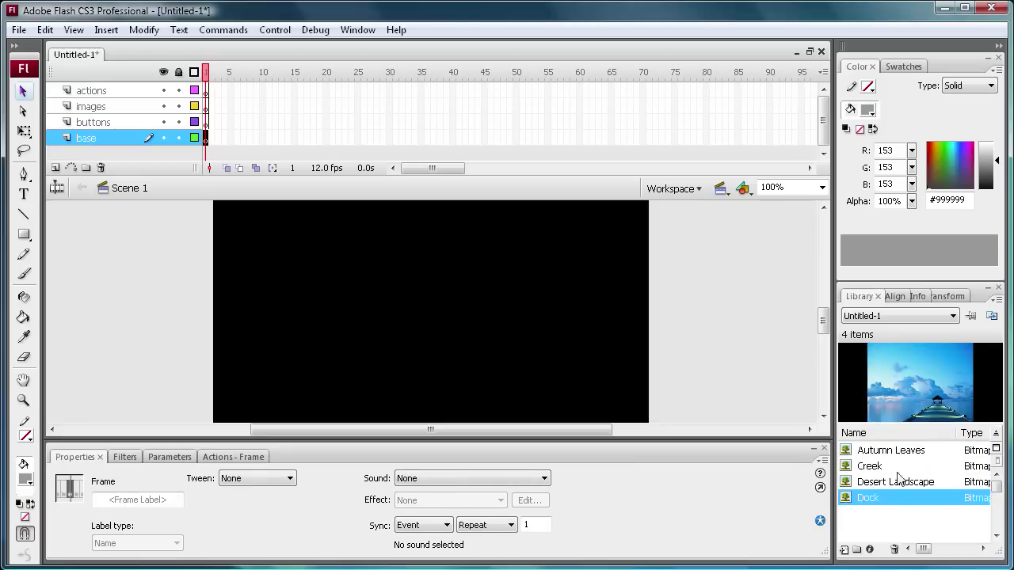
{"action": "left_click", "coordinate": [876, 454]}
{"action": "left_click_drag", "start_coordinate": [876, 453], "coordinate": [243, 281]}
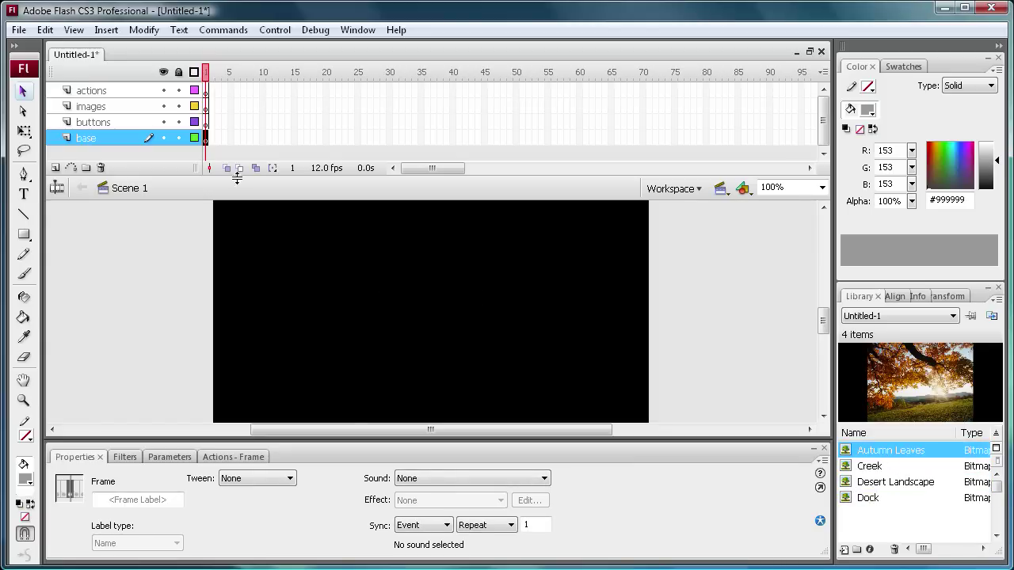
{"action": "left_click", "coordinate": [89, 108]}
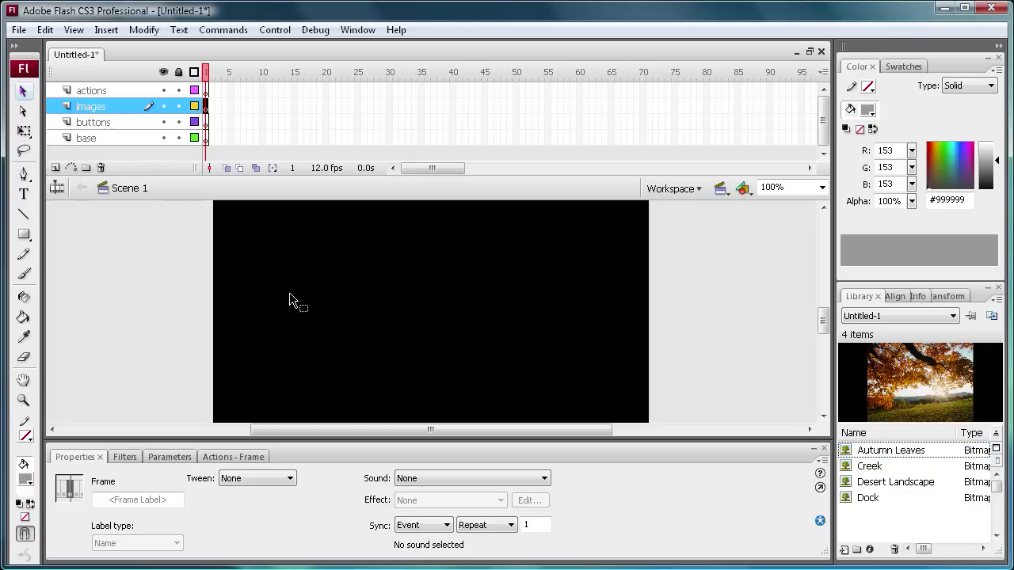
Place Autumn Leaves on the stage and size it to 320 × 240
{"action": "left_click_drag", "start_coordinate": [878, 451], "coordinate": [406, 294]}
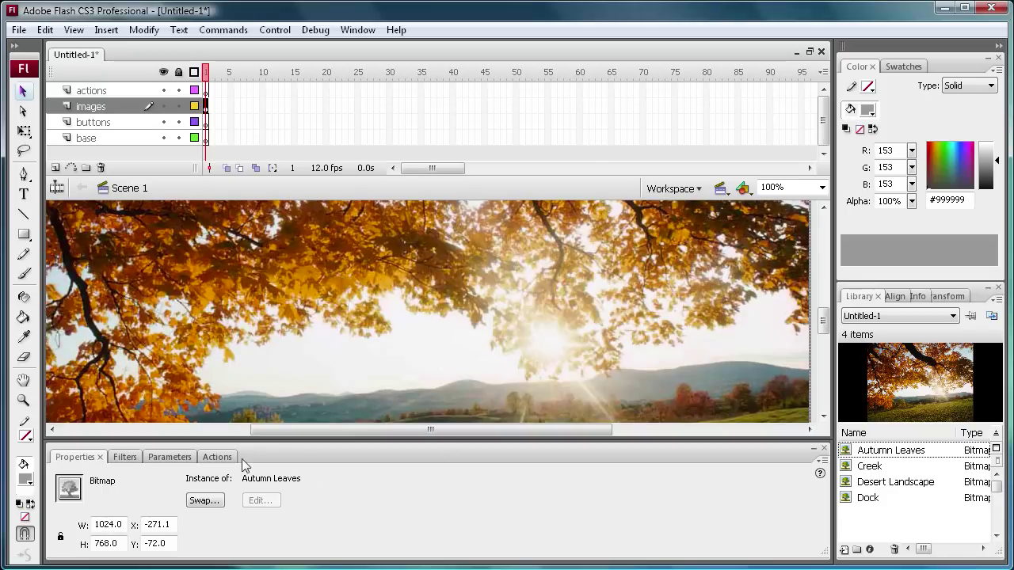
{"action": "left_click_drag", "start_coordinate": [118, 526], "coordinate": [68, 522]}
{"action": "type", "text": "320"}
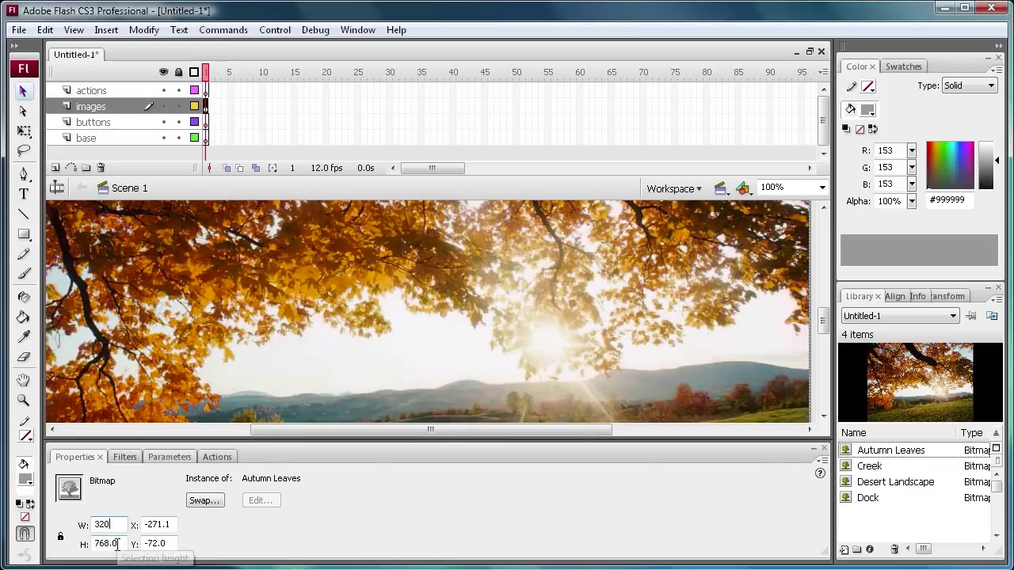
{"action": "key", "text": "Tab"}
{"action": "type", "text": "240"}
{"action": "key", "text": "Return"}
Position the Autumn Leaves picture at X 113, Y 107
{"action": "left_click_drag", "start_coordinate": [174, 523], "coordinate": [135, 526]}
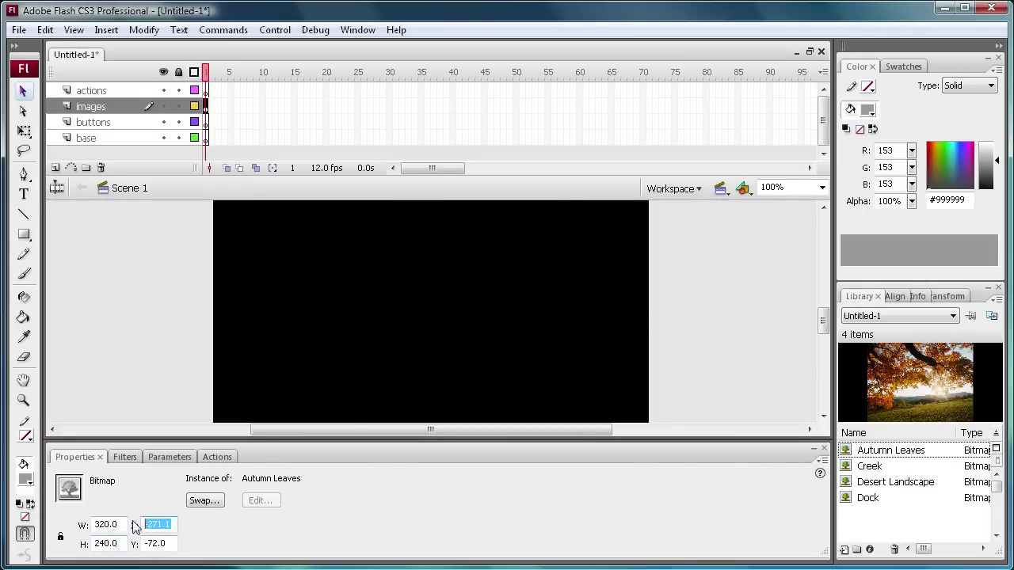
{"action": "type", "text": "113"}
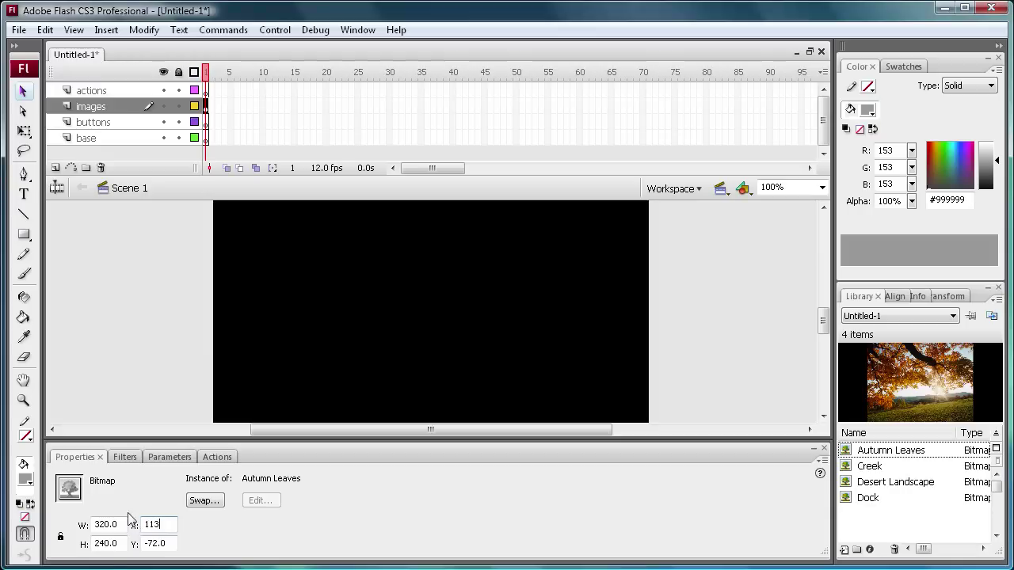
{"action": "left_click_drag", "start_coordinate": [168, 545], "coordinate": [147, 547]}
{"action": "type", "text": "107"}
{"action": "key", "text": "Return"}
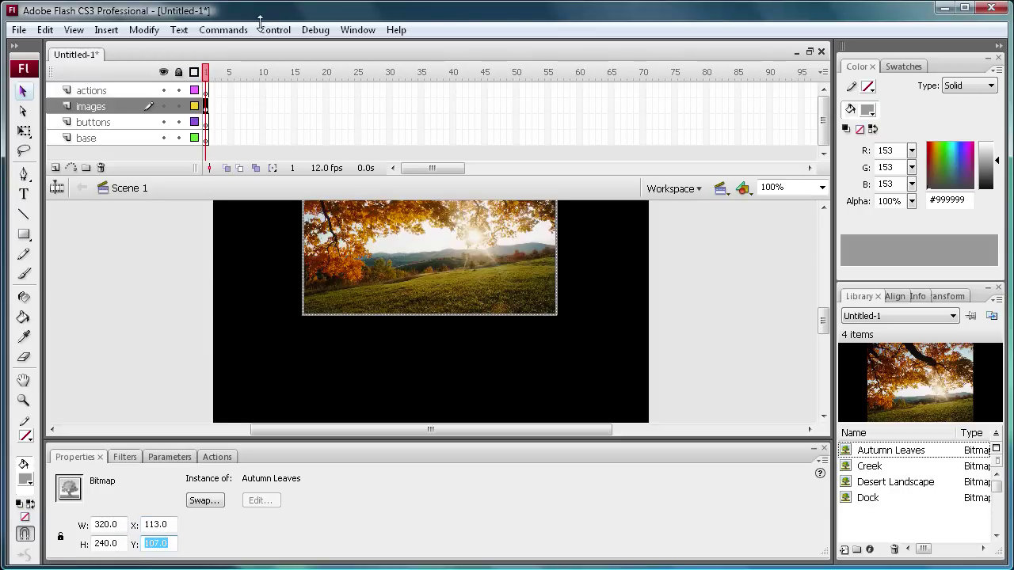
{"action": "left_click_drag", "start_coordinate": [816, 319], "coordinate": [819, 311]}
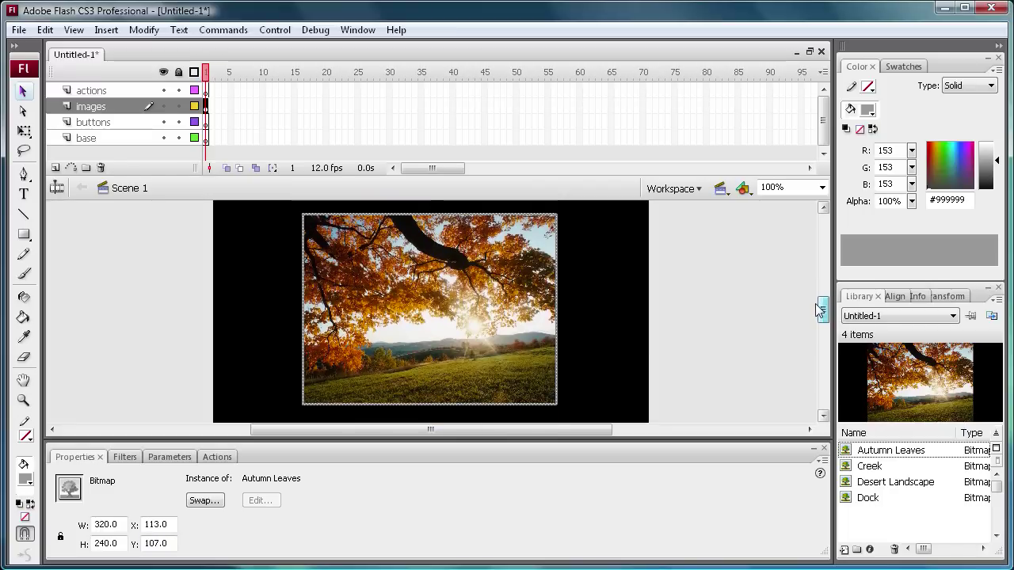
{"action": "left_click", "coordinate": [209, 108]}
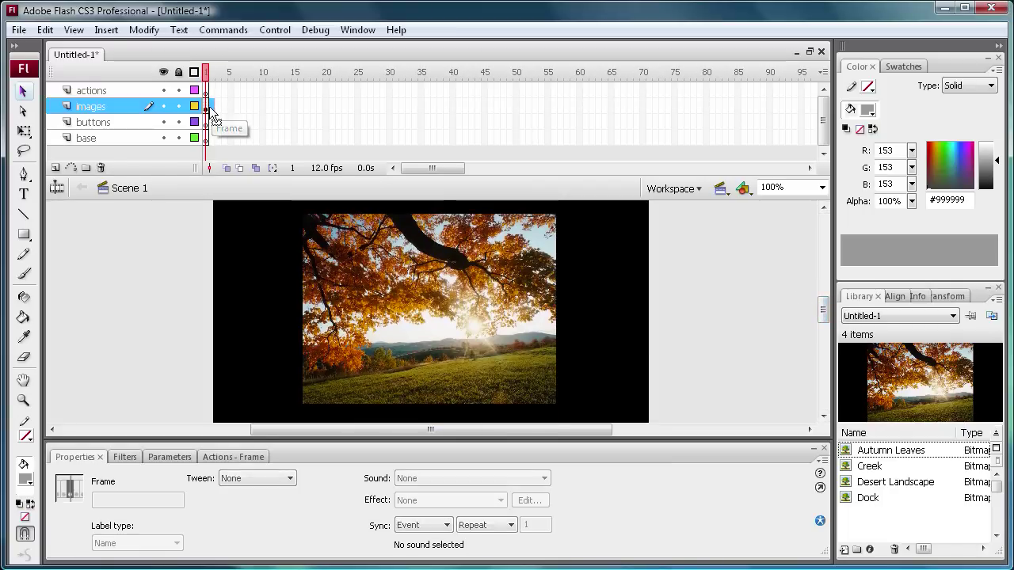
Insert a keyframe at frame 2 of the images layer and place the Creek picture
{"action": "right_click", "coordinate": [211, 111]}
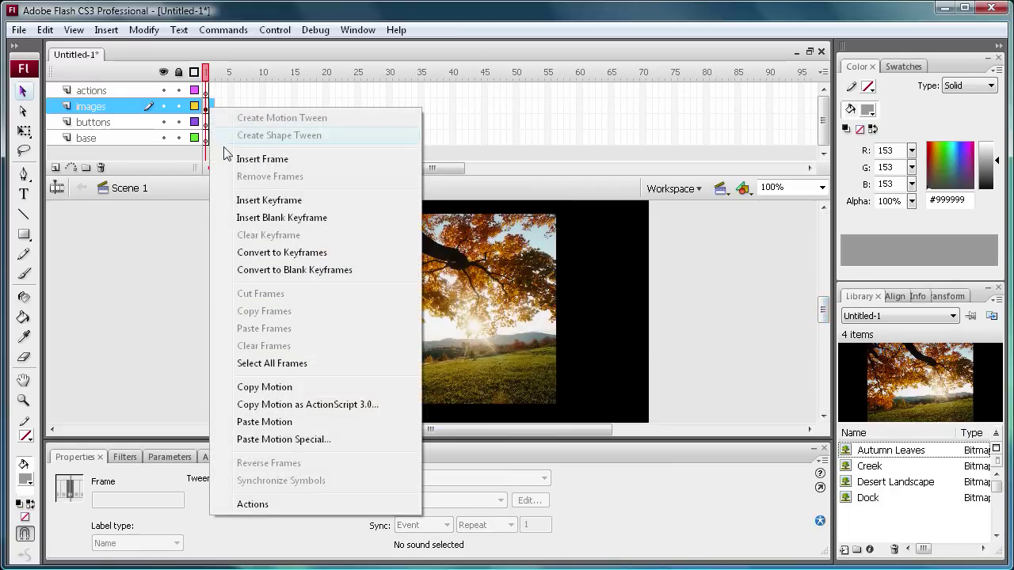
{"action": "left_click", "coordinate": [244, 201]}
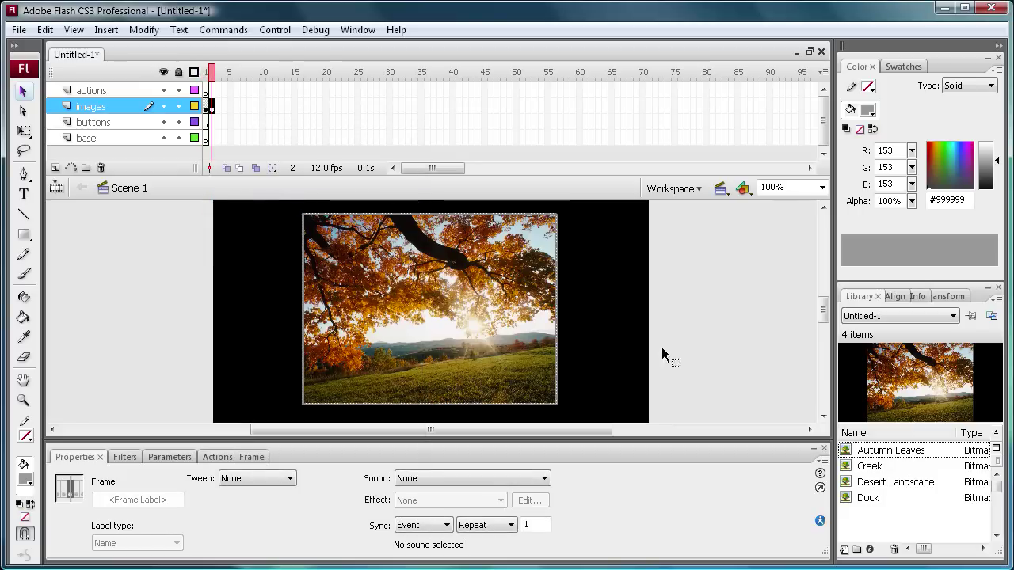
{"action": "left_click", "coordinate": [889, 467]}
{"action": "left_click_drag", "start_coordinate": [889, 474], "coordinate": [528, 332]}
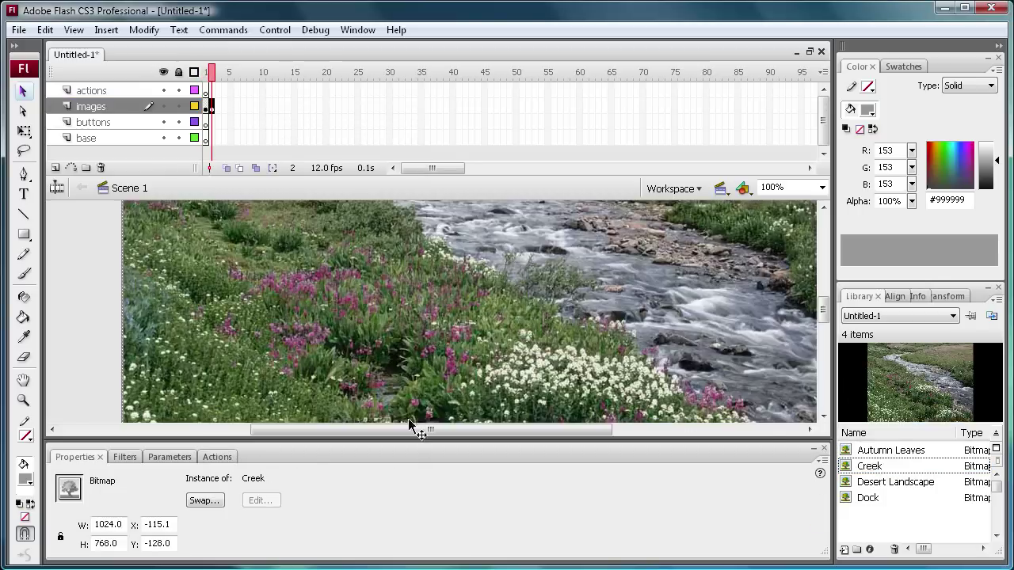
Size Creek to 320 × 240 at X 113, Y 107, then preview the movie
{"action": "left_click", "coordinate": [109, 525]}
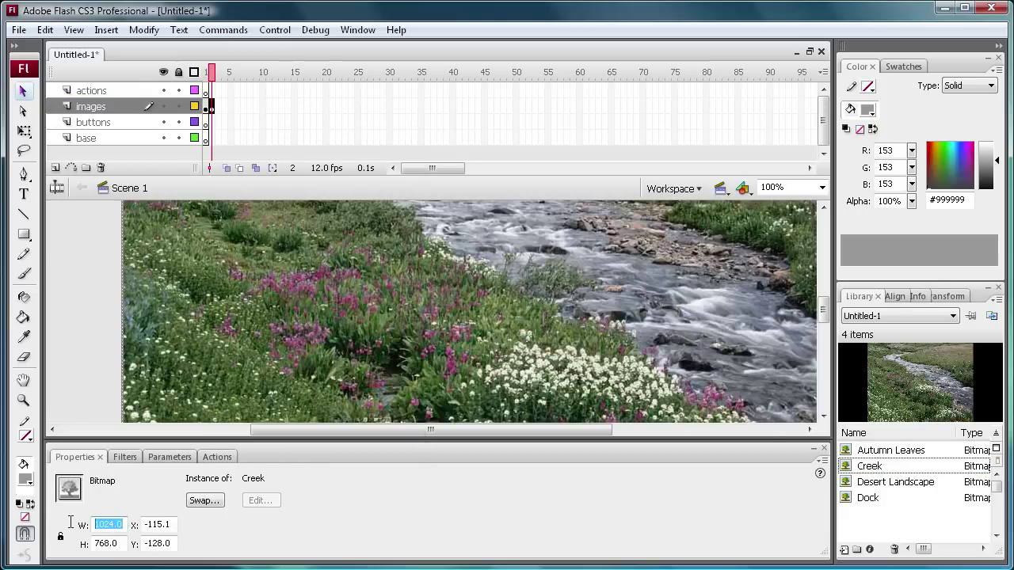
{"action": "type", "text": "320"}
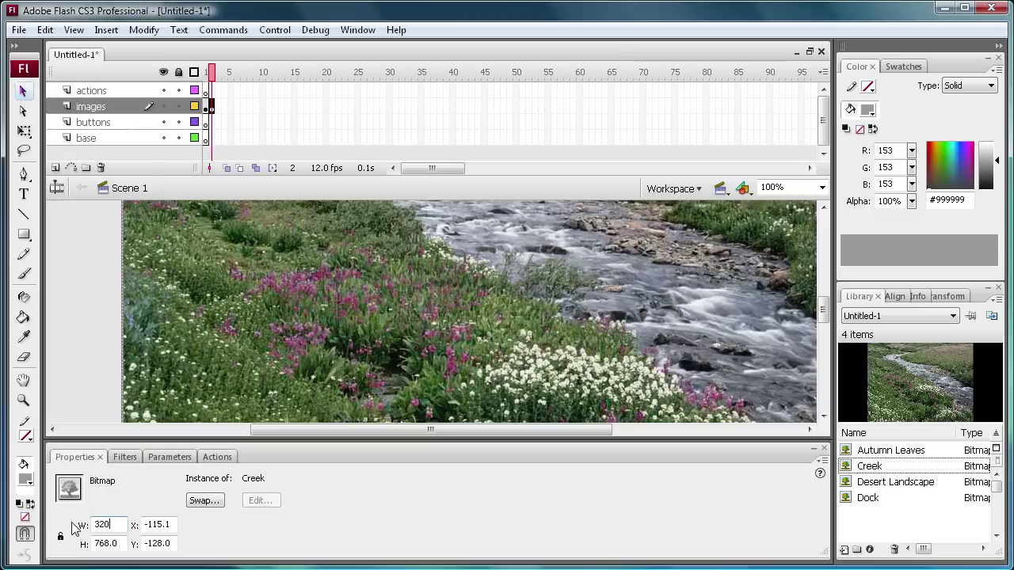
{"action": "left_click", "coordinate": [114, 541]}
{"action": "type", "text": "240"}
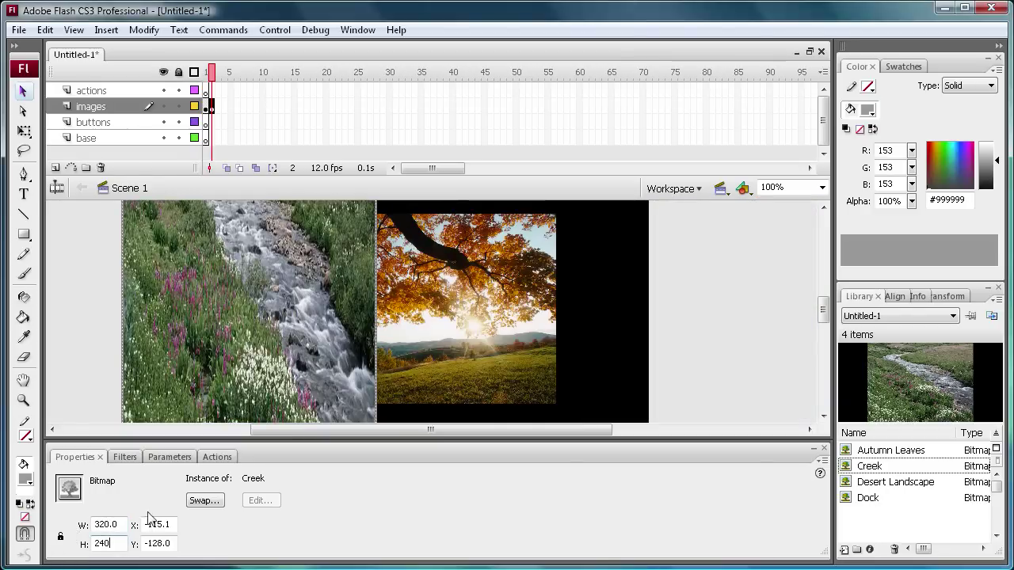
{"action": "left_click", "coordinate": [169, 523]}
{"action": "type", "text": "113"}
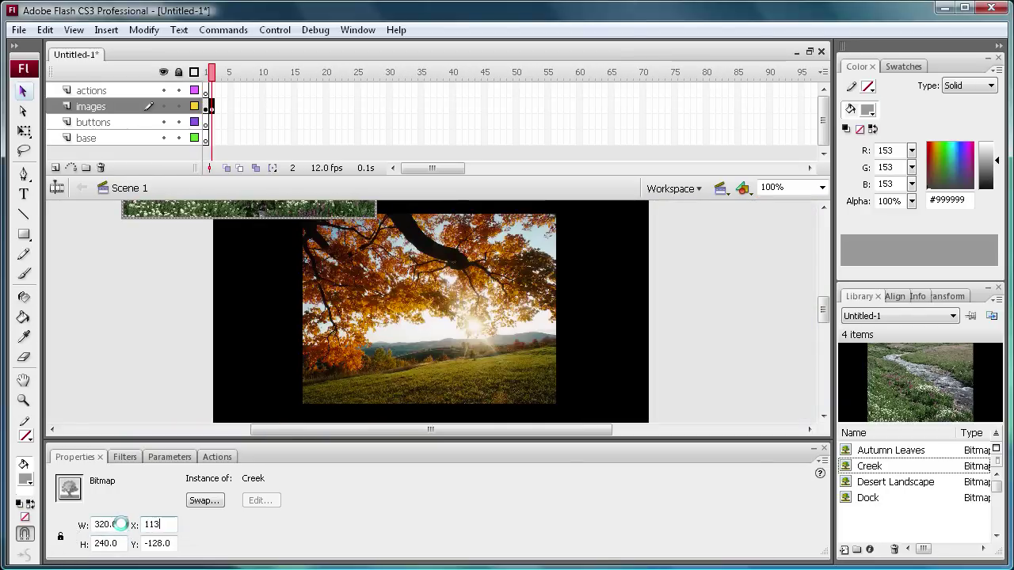
{"action": "left_click", "coordinate": [159, 544]}
{"action": "type", "text": "07"}
{"action": "key", "text": "Return"}
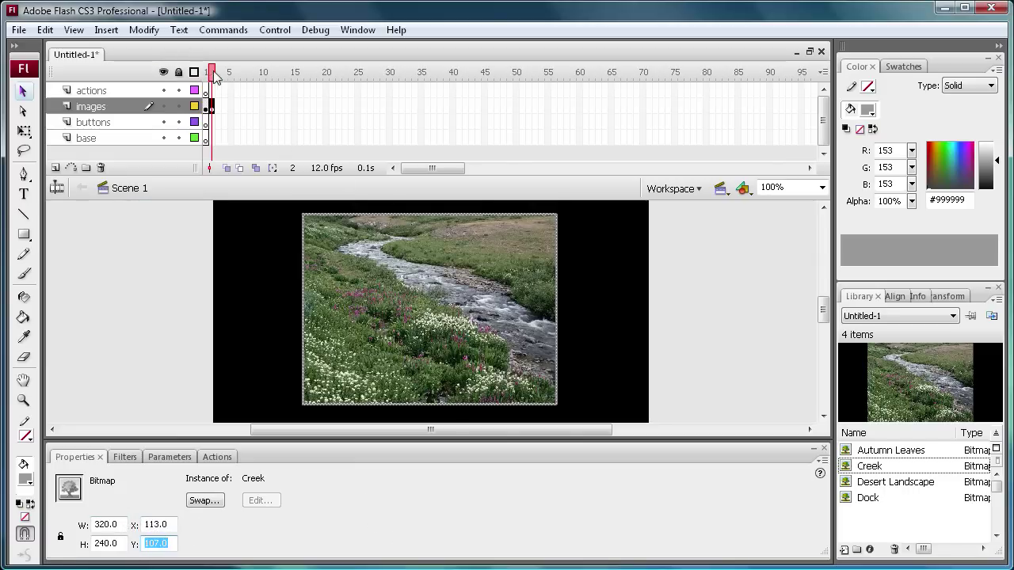
{"action": "key", "text": "Return"}
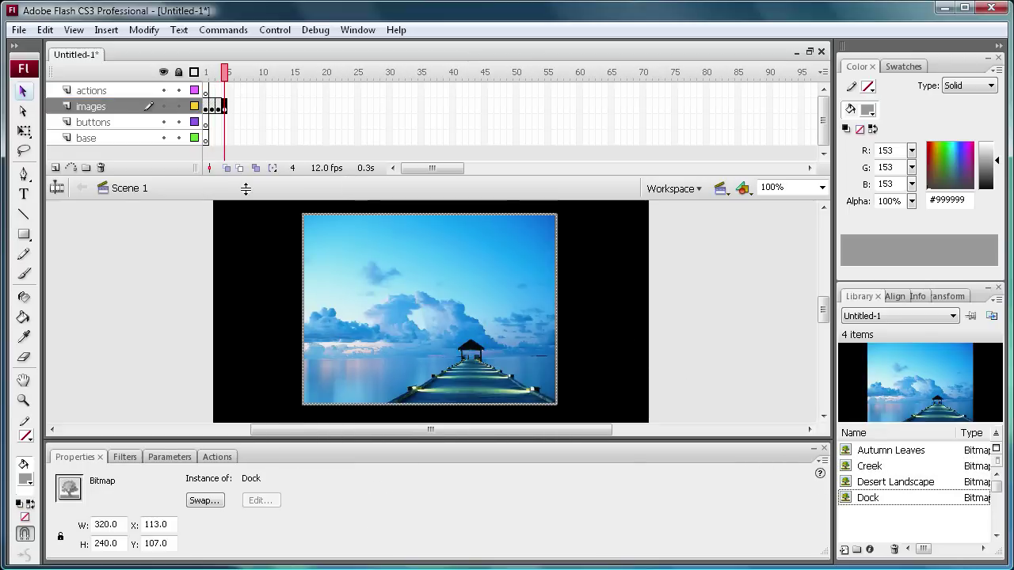
{"action": "left_click_drag", "start_coordinate": [227, 105], "coordinate": [208, 80]}
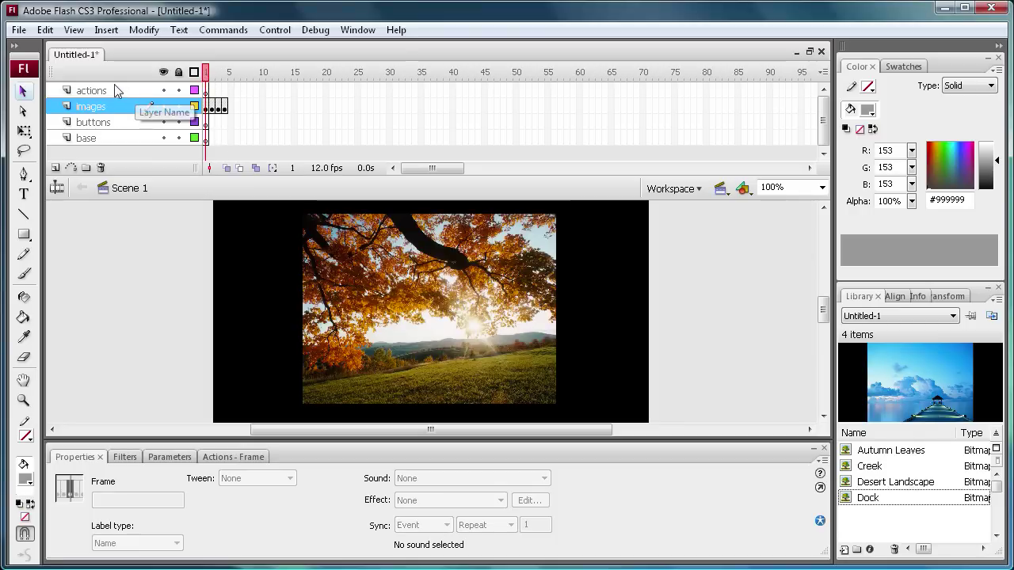
Draw a grey rectangle on the base layer and select it
{"action": "left_click", "coordinate": [97, 138]}
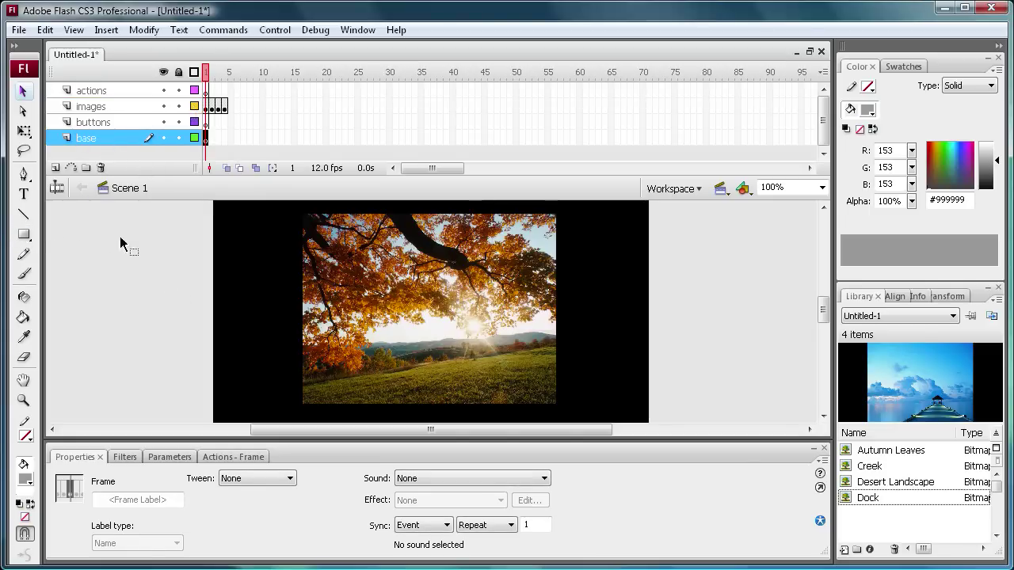
{"action": "left_click", "coordinate": [26, 236]}
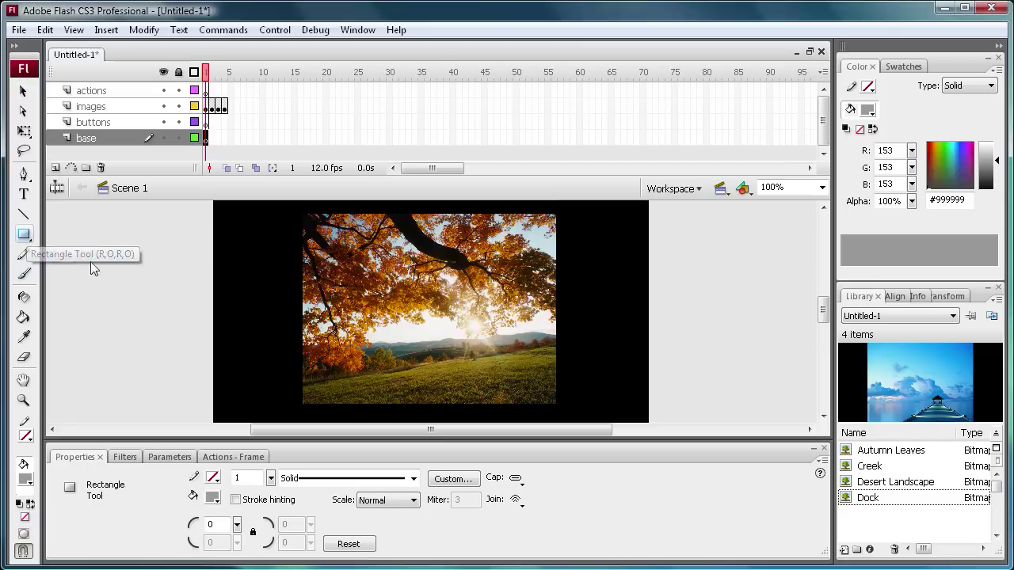
{"action": "left_click_drag", "start_coordinate": [81, 219], "coordinate": [297, 394]}
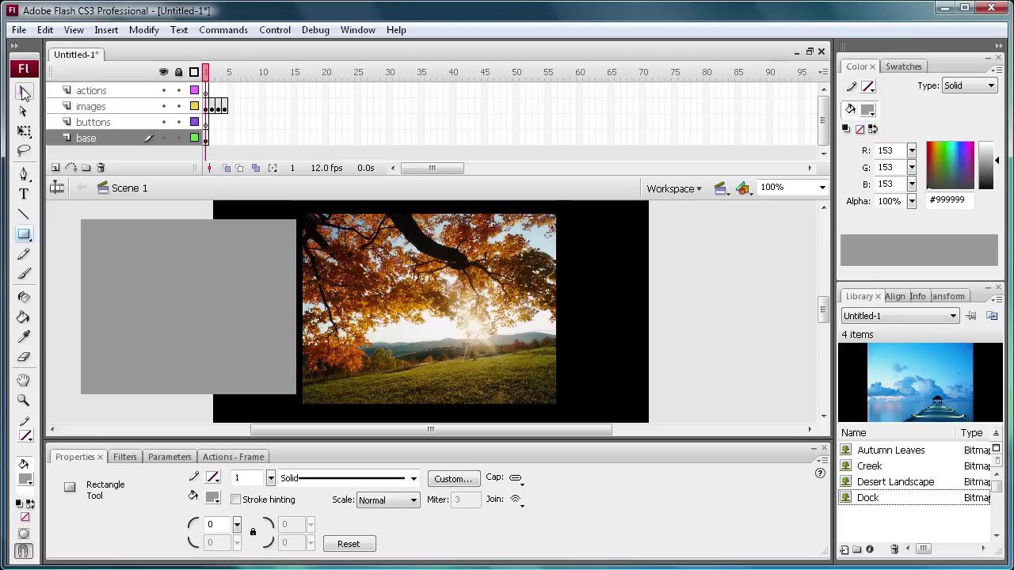
{"action": "left_click", "coordinate": [22, 92]}
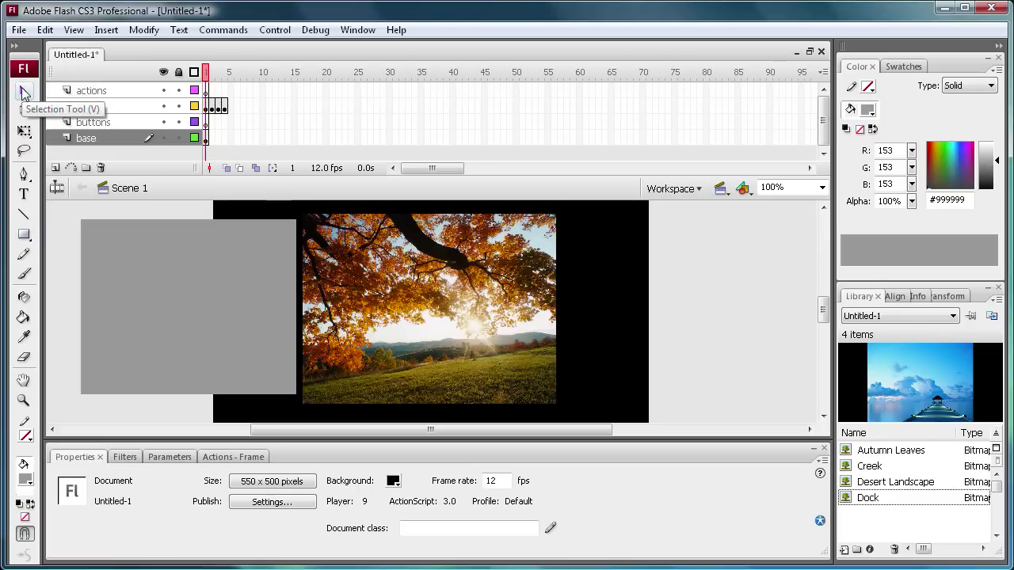
{"action": "left_click", "coordinate": [136, 294]}
Set the rectangle to 324 × 244 at X 111, Y 105
{"action": "double_click", "coordinate": [120, 524]}
{"action": "type", "text": "324"}
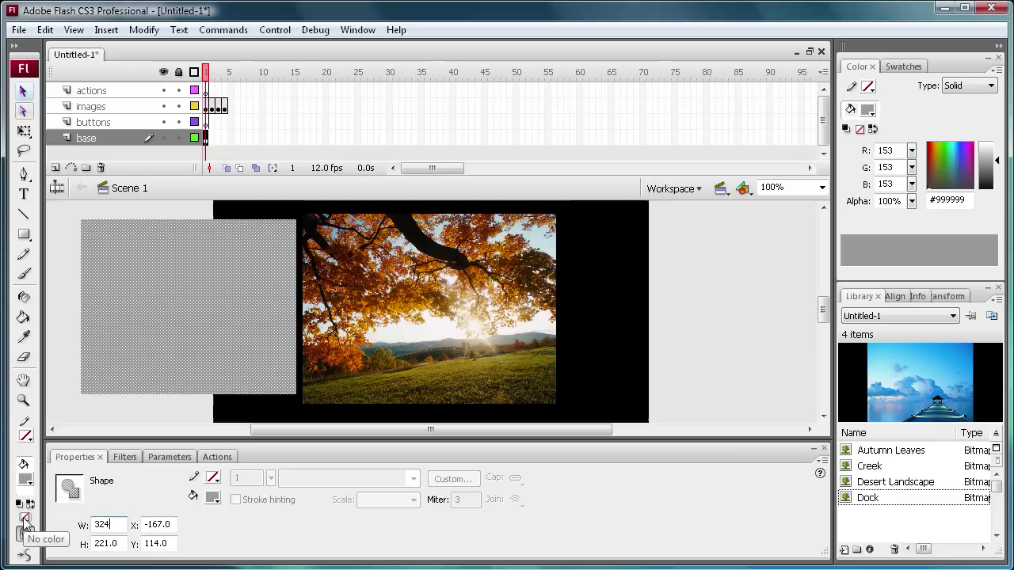
{"action": "double_click", "coordinate": [121, 544]}
{"action": "type", "text": "244"}
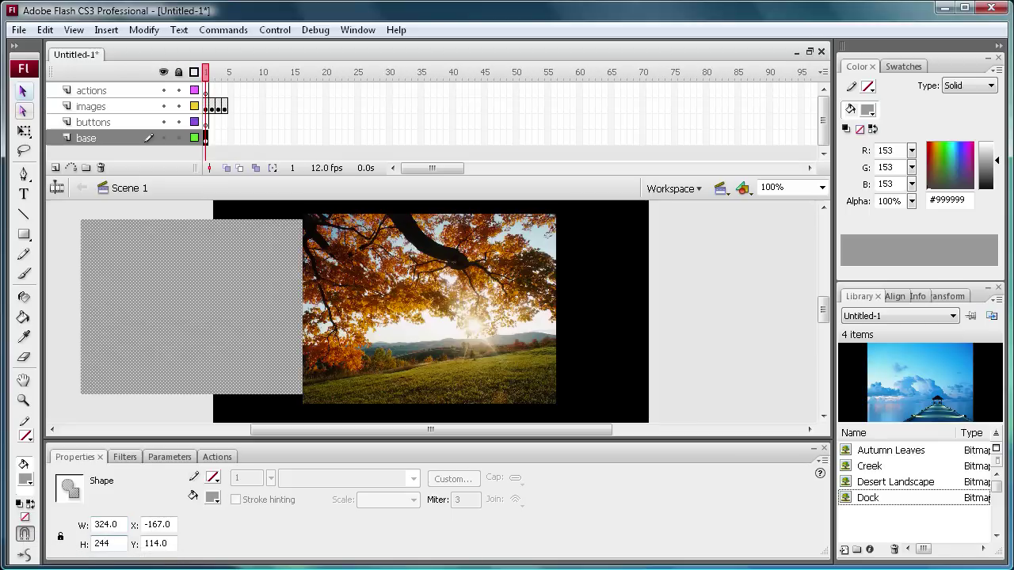
{"action": "double_click", "coordinate": [162, 526]}
{"action": "type", "text": "111"}
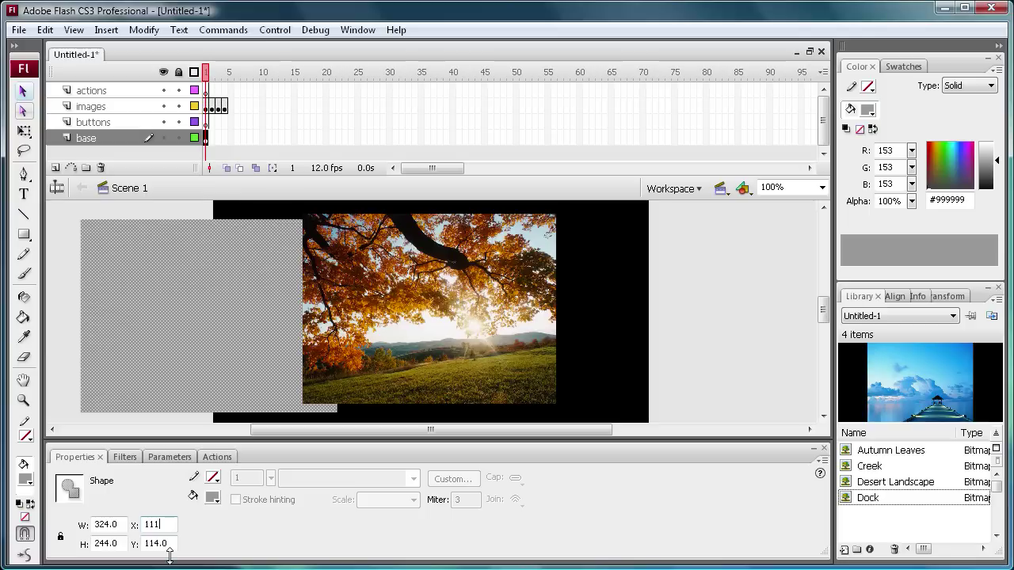
{"action": "double_click", "coordinate": [170, 545]}
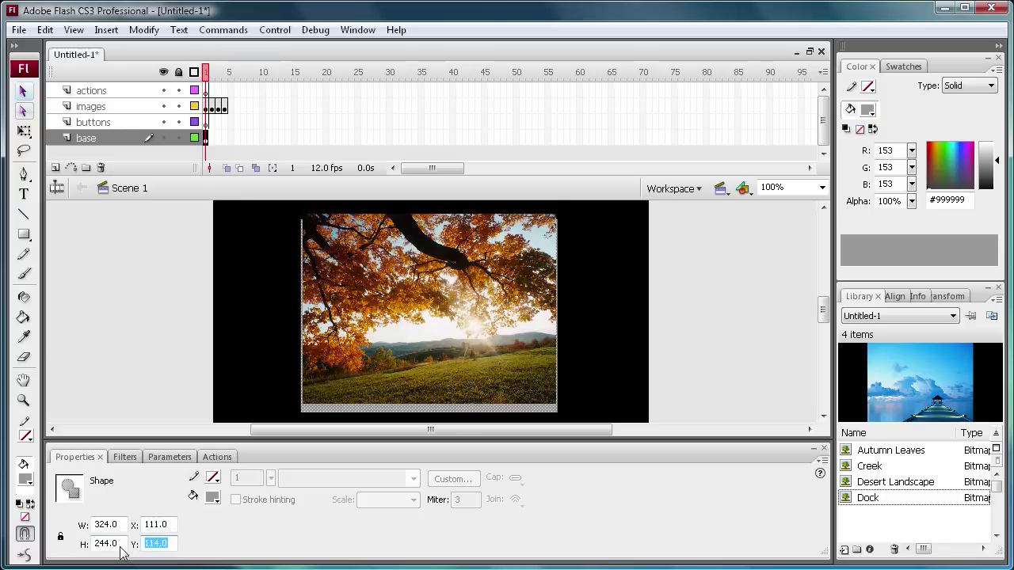
{"action": "type", "text": "105"}
{"action": "key", "text": "Return"}
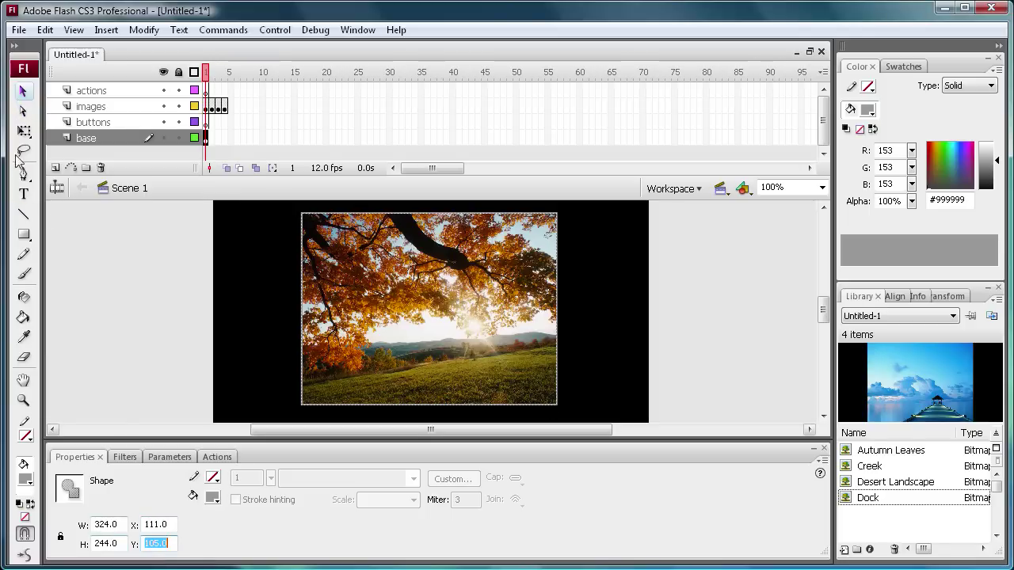
Change the base rectangle's fill to white #FFFFFF and deselect it
{"action": "left_click", "coordinate": [213, 498]}
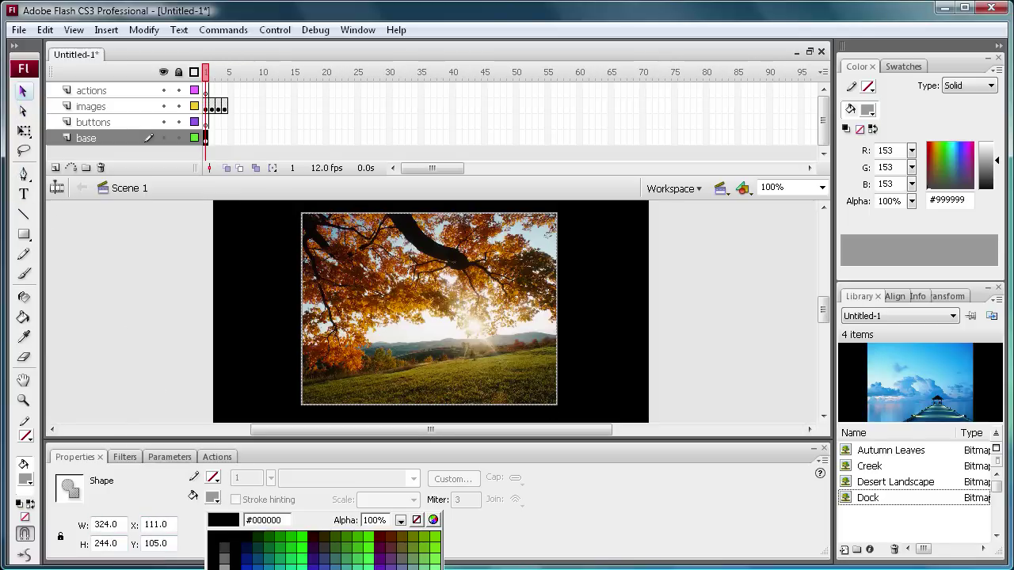
{"action": "left_click", "coordinate": [473, 325]}
{"action": "left_click", "coordinate": [25, 92]}
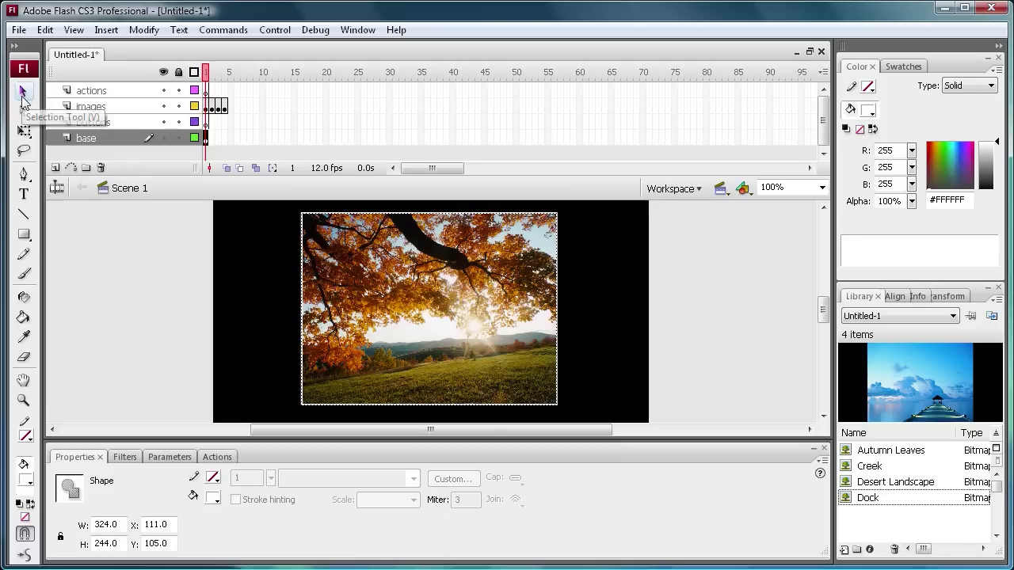
{"action": "left_click", "coordinate": [131, 298]}
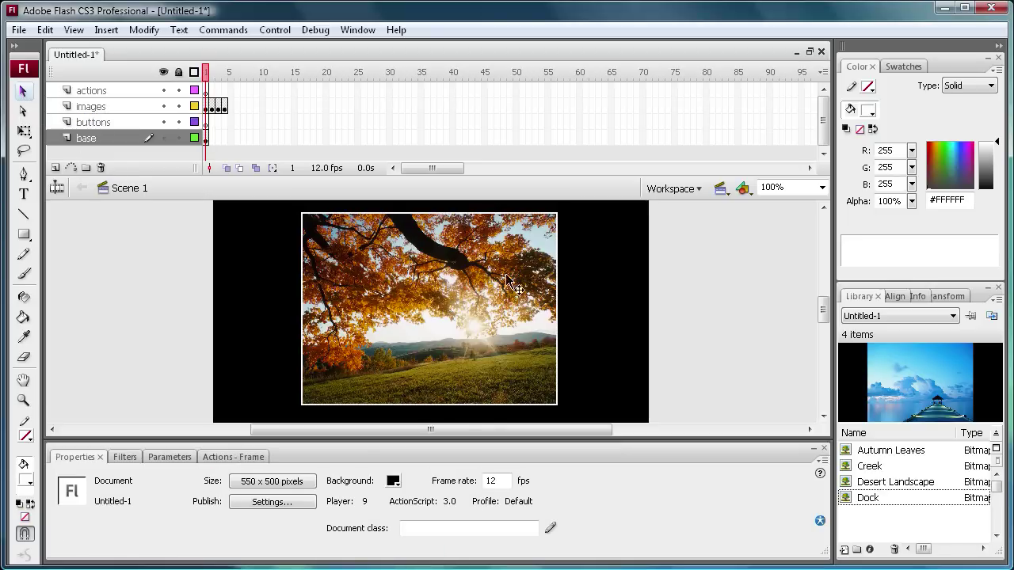
{"action": "left_click", "coordinate": [206, 139]}
Copy base layer frame 1, paste it at frame 5, and preview the framed photos
{"action": "right_click", "coordinate": [209, 141]}
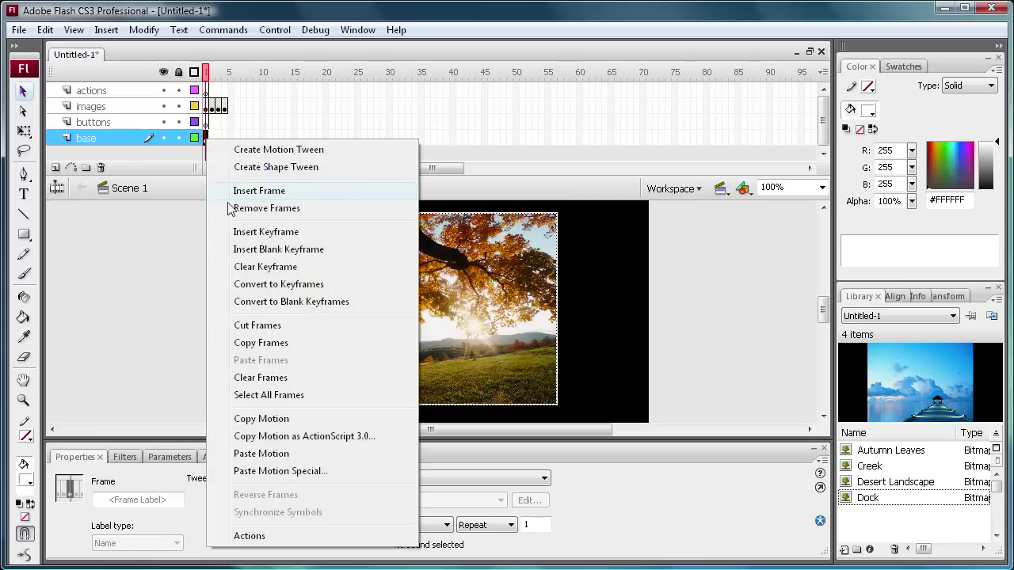
{"action": "left_click", "coordinate": [291, 343]}
{"action": "left_click_drag", "start_coordinate": [208, 138], "coordinate": [228, 139]}
{"action": "right_click", "coordinate": [228, 138]}
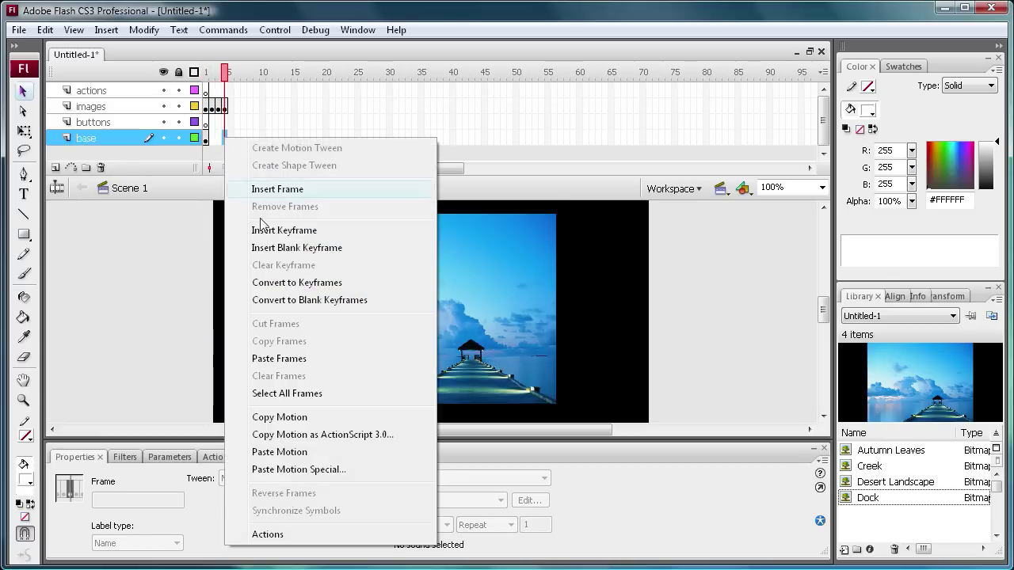
{"action": "left_click", "coordinate": [300, 363]}
{"action": "key", "text": "Return"}
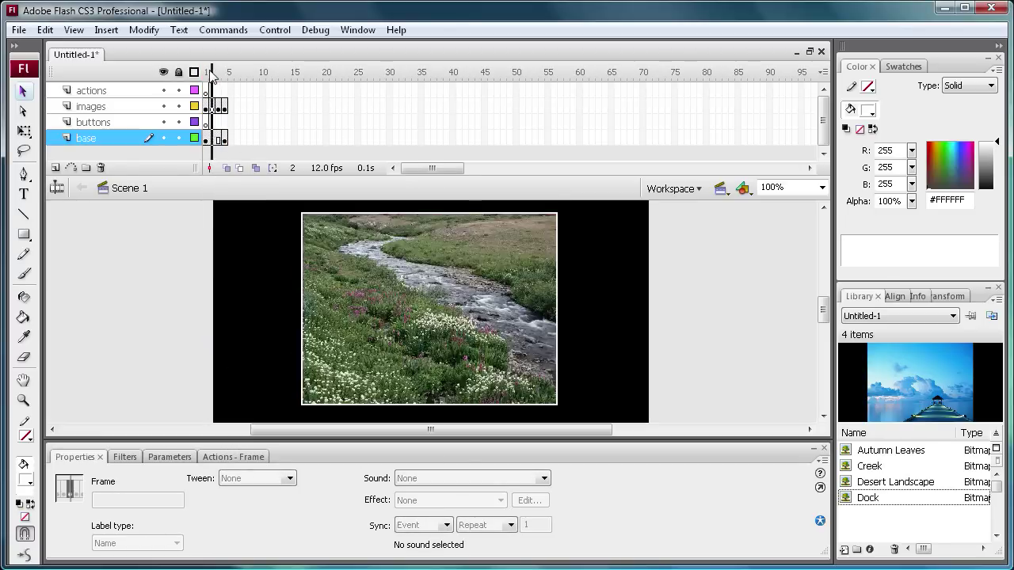
{"action": "left_click_drag", "start_coordinate": [227, 71], "coordinate": [206, 71]}
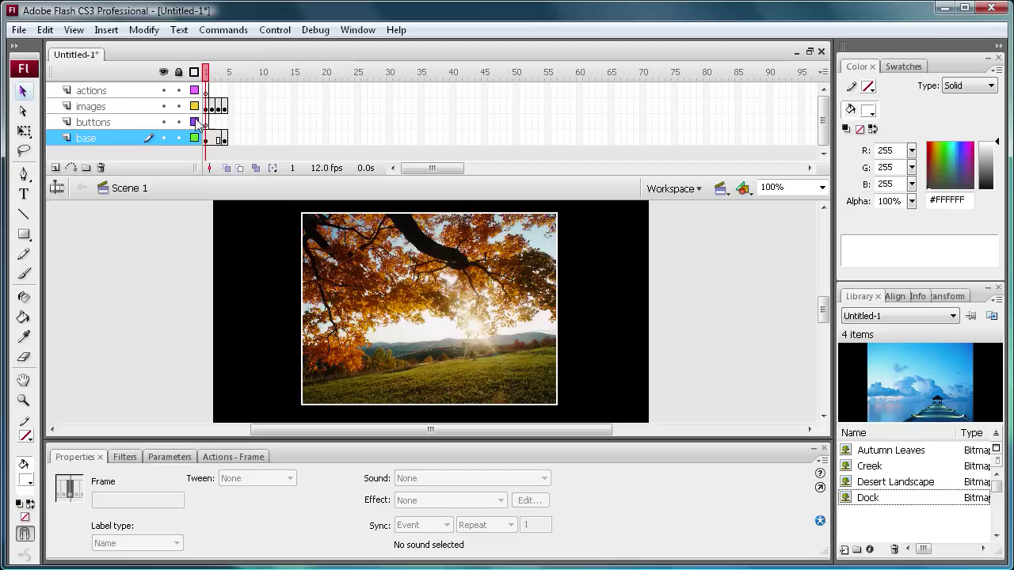
On the buttons layer, set the text colour to grey #999999
{"action": "left_click", "coordinate": [99, 123]}
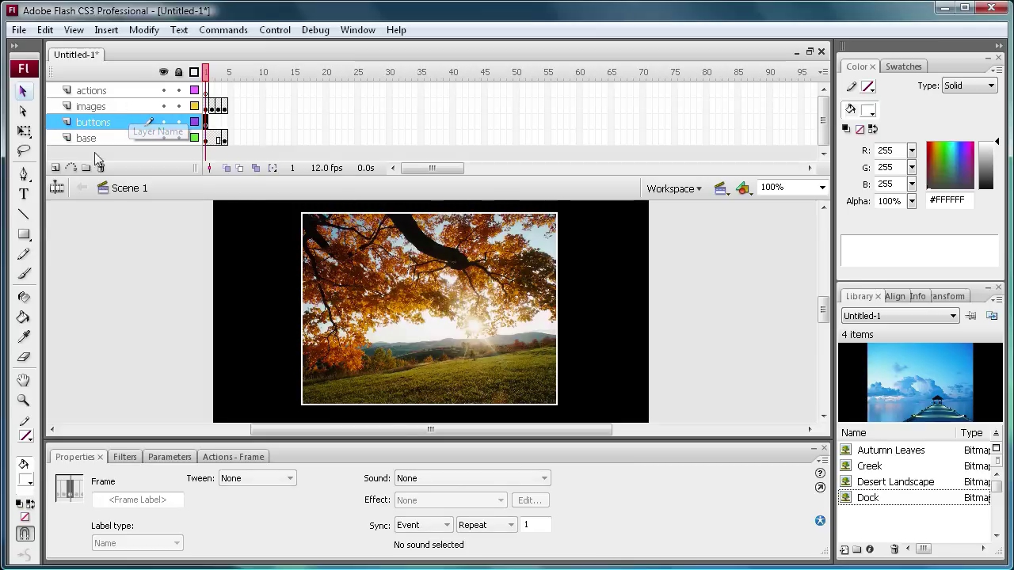
{"action": "left_click", "coordinate": [23, 196]}
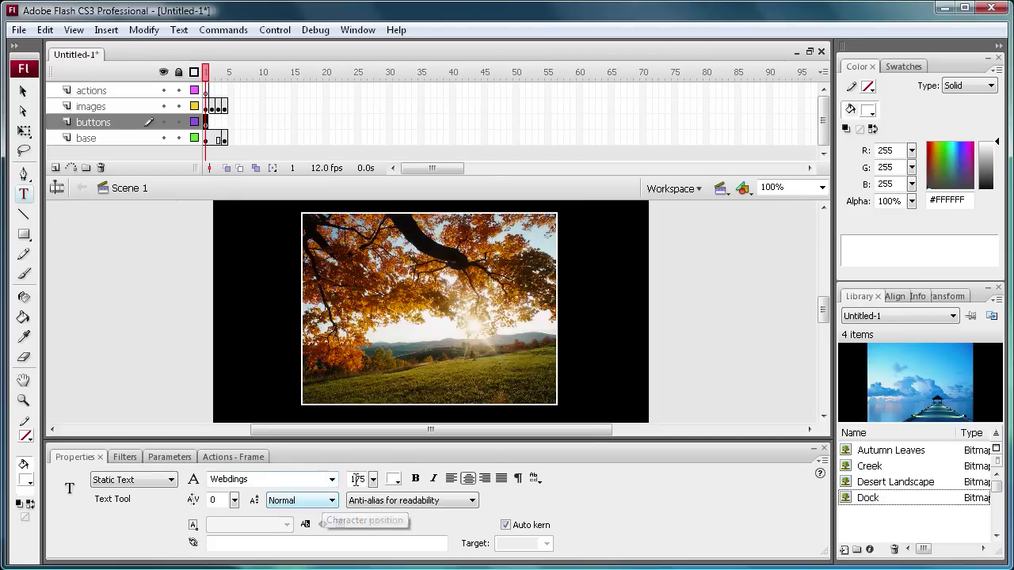
{"action": "left_click", "coordinate": [396, 483]}
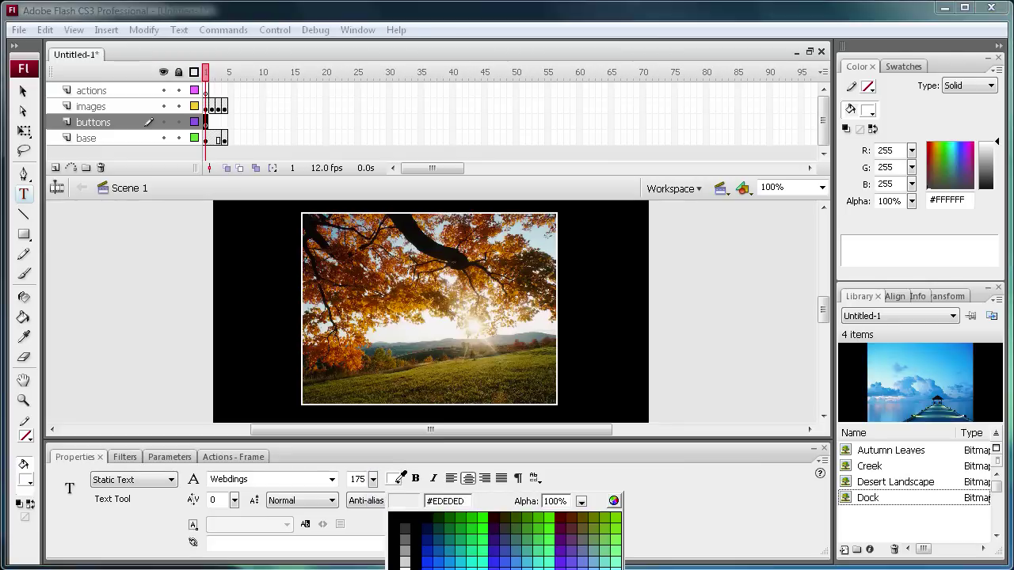
{"action": "left_click", "coordinate": [410, 544]}
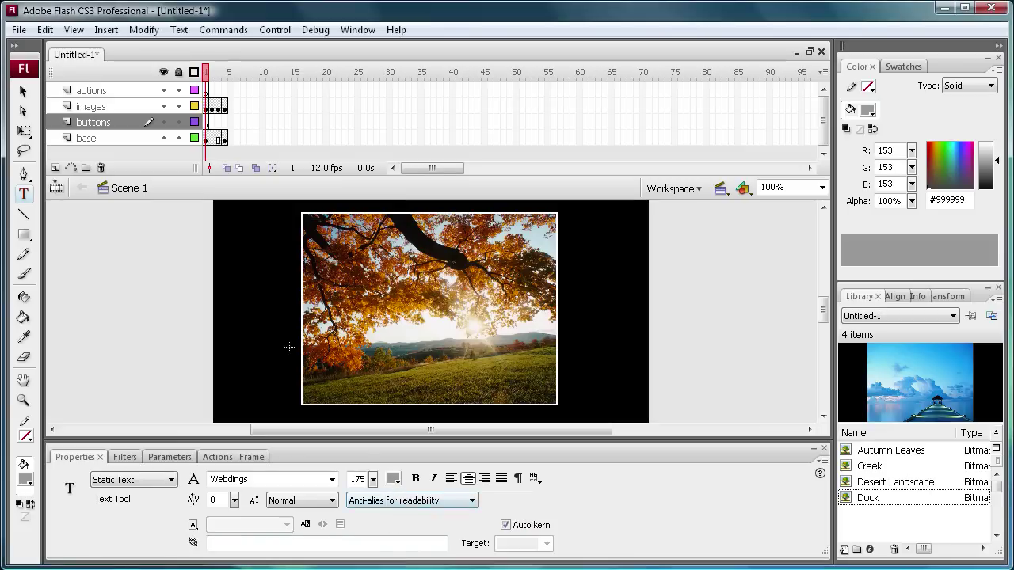
Type the Webdings '3' left triangle and move it to the stage's left side
{"action": "left_click", "coordinate": [142, 315]}
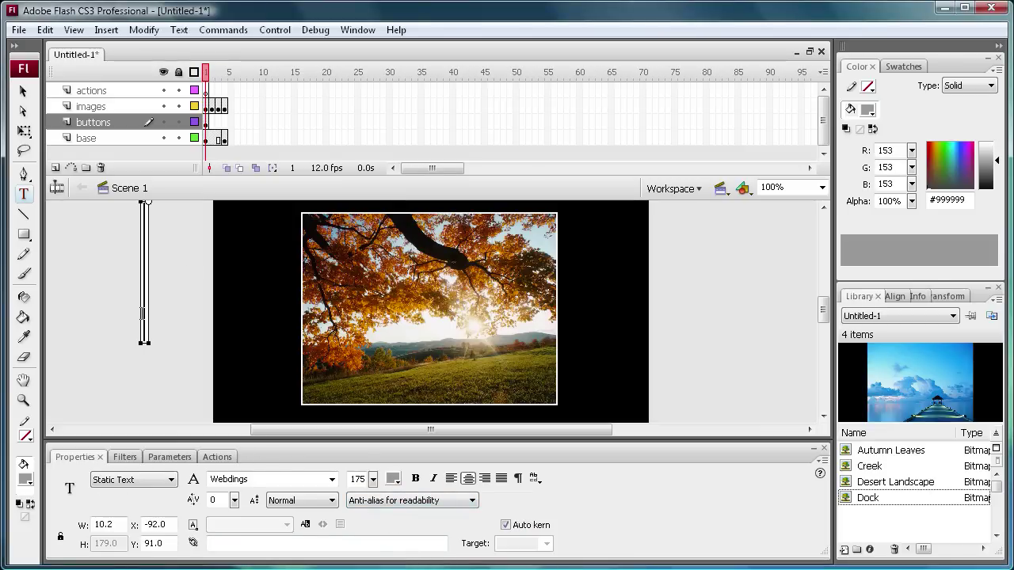
{"action": "type", "text": "3"}
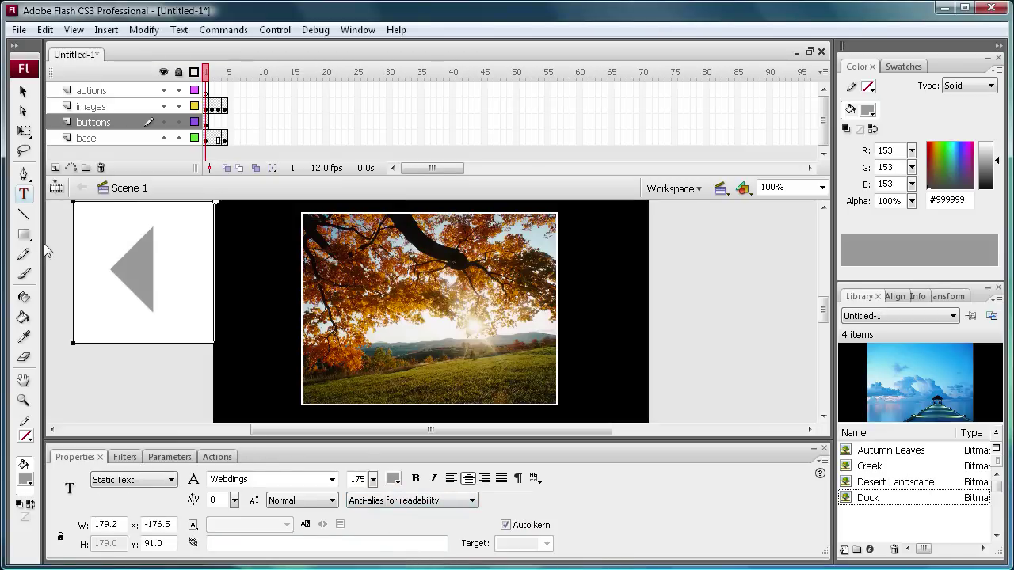
{"action": "left_click", "coordinate": [23, 91]}
{"action": "left_click_drag", "start_coordinate": [122, 279], "coordinate": [247, 325]}
{"action": "left_click", "coordinate": [22, 195]}
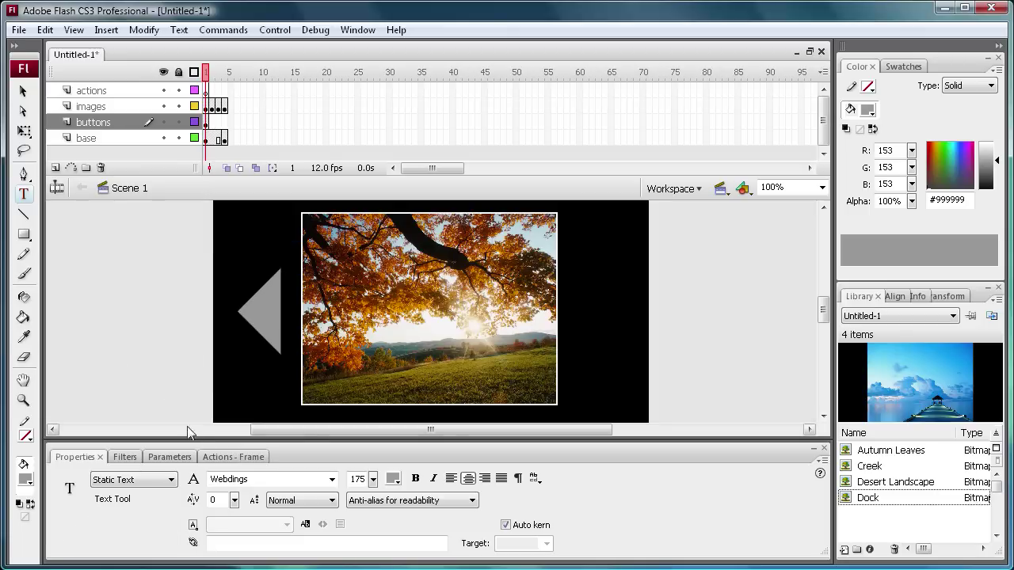
{"action": "left_click", "coordinate": [101, 316]}
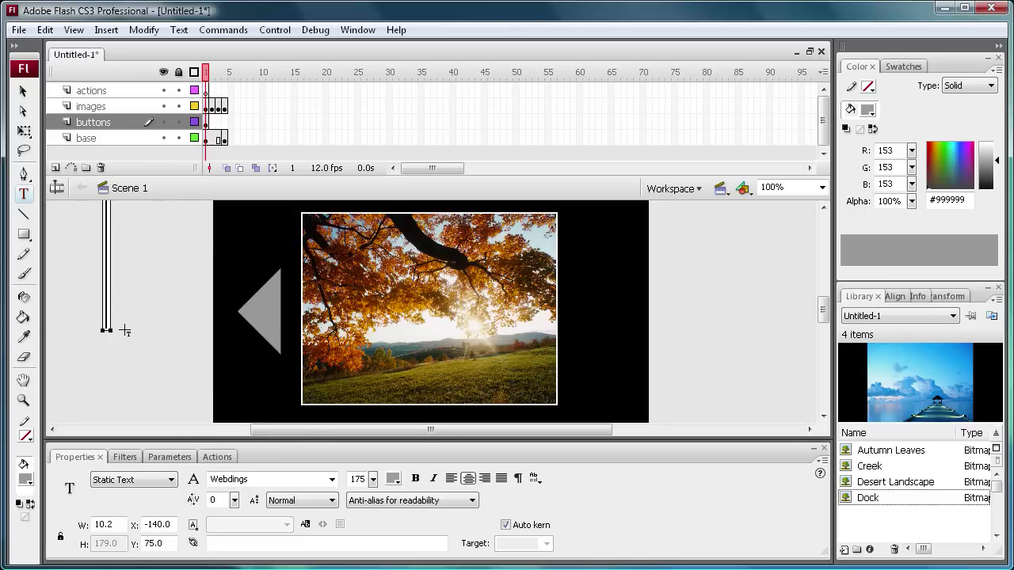
Type the Webdings '4' right triangle and nudge it into place right of the photo
{"action": "type", "text": "4"}
{"action": "left_click", "coordinate": [22, 91]}
{"action": "left_click_drag", "start_coordinate": [103, 272], "coordinate": [586, 333]}
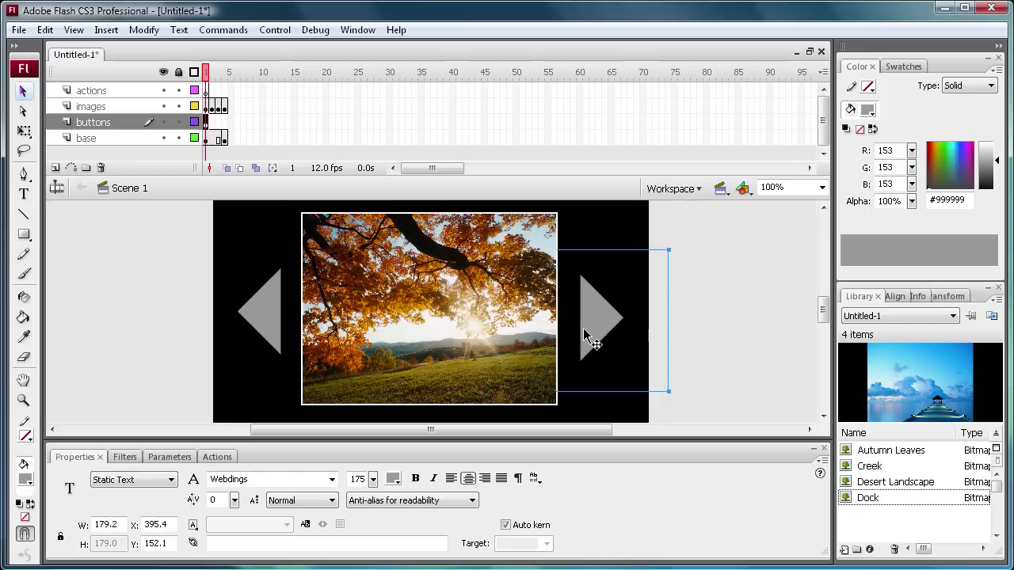
{"action": "key", "text": "Left"}
{"action": "key", "text": "Left"}
{"action": "key", "text": "Left"}
{"action": "key", "text": "Left"}
{"action": "key", "text": "Left"}
{"action": "key", "text": "Left"}
{"action": "key", "text": "Left"}
{"action": "key", "text": "Left"}
{"action": "key", "text": "Left"}
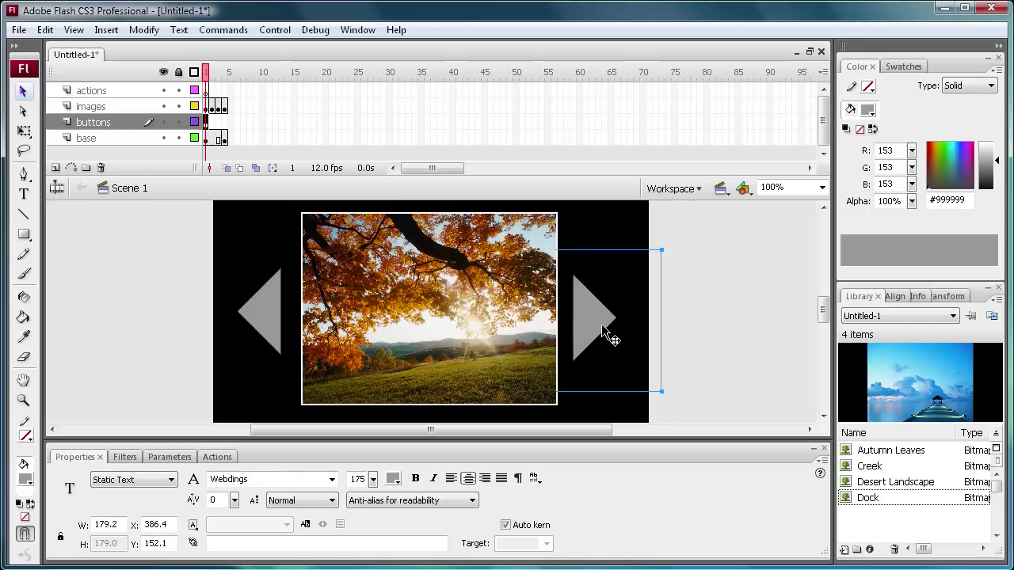
{"action": "key", "text": "Up"}
{"action": "key", "text": "Right"}
{"action": "key", "text": "Right"}
{"action": "key", "text": "Right"}
{"action": "key", "text": "Up"}
{"action": "left_click_drag", "start_coordinate": [602, 325], "coordinate": [590, 323]}
{"action": "key", "text": "Left"}
{"action": "key", "text": "Left"}
{"action": "key", "text": "Left"}
{"action": "key", "text": "Left"}
{"action": "key", "text": "Left"}
{"action": "key", "text": "Left"}
{"action": "key", "text": "Left"}
{"action": "key", "text": "Left"}
{"action": "key", "text": "Left"}
{"action": "key", "text": "Left"}
{"action": "key", "text": "Left"}
{"action": "key", "text": "Left"}
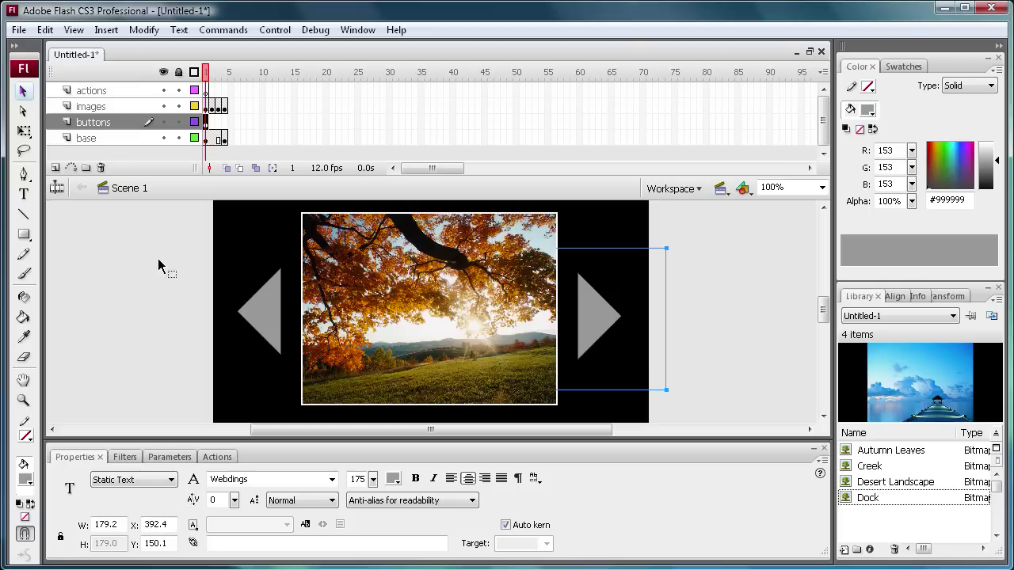
Select the left grey arrow and start converting it to a symbol
{"action": "left_click", "coordinate": [23, 91]}
{"action": "left_click", "coordinate": [271, 317]}
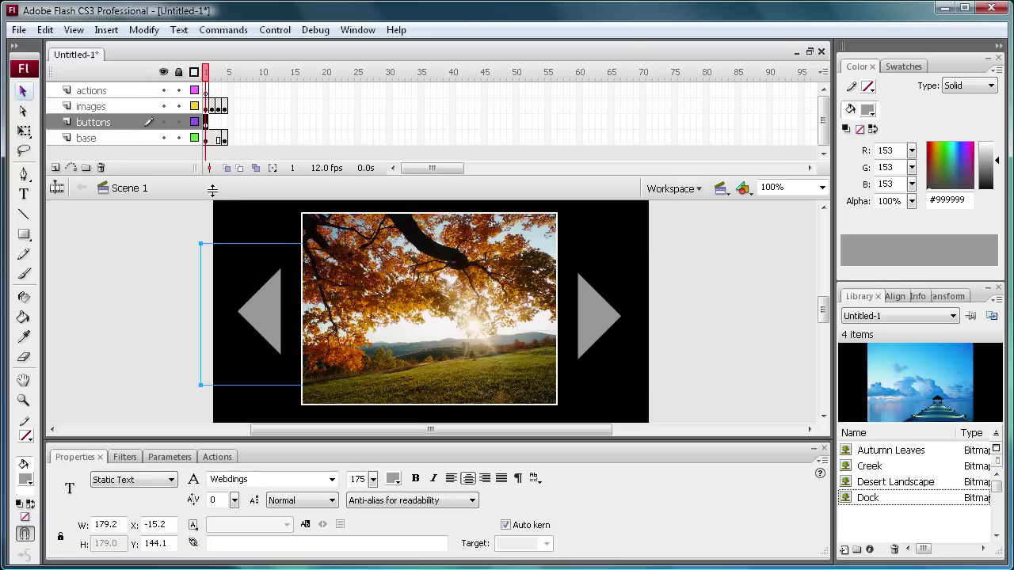
{"action": "key", "text": "F8"}
Make the left arrow a Button symbol btn1 and give it instance name btn1
{"action": "left_click", "coordinate": [583, 278]}
{"action": "left_click_drag", "start_coordinate": [602, 246], "coordinate": [527, 246]}
{"action": "type", "text": "btn1"}
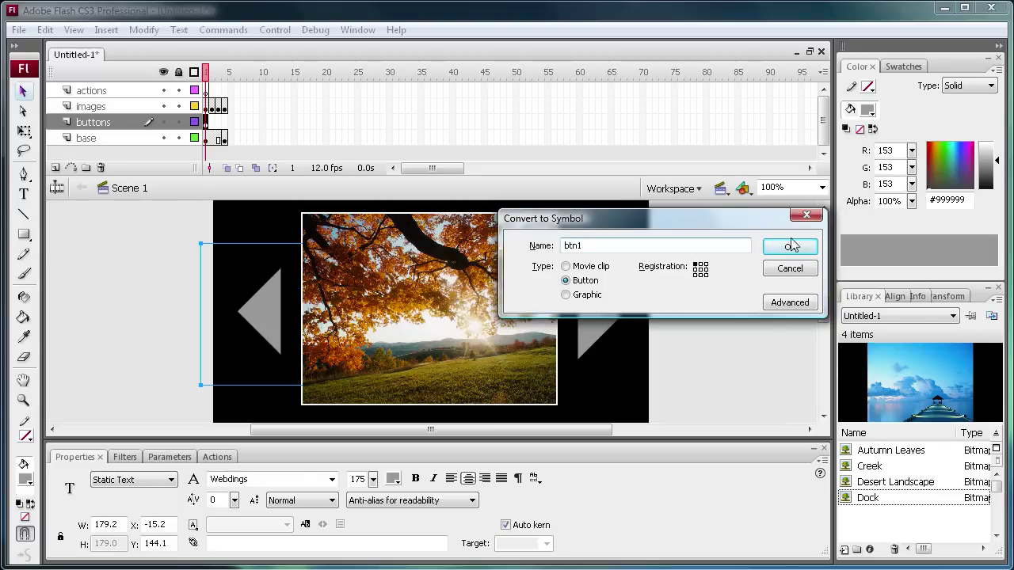
{"action": "left_click", "coordinate": [790, 247]}
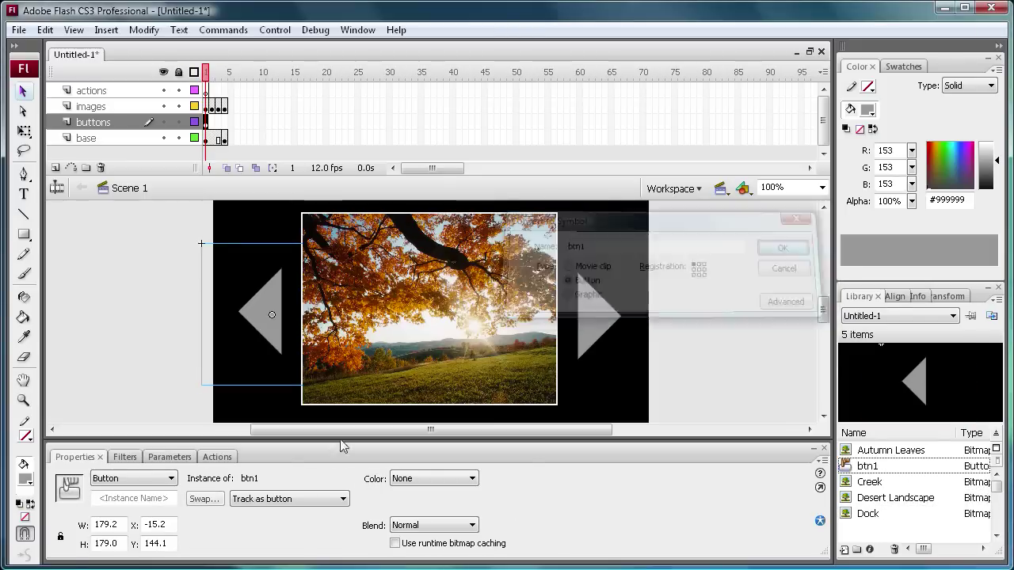
{"action": "left_click", "coordinate": [133, 499]}
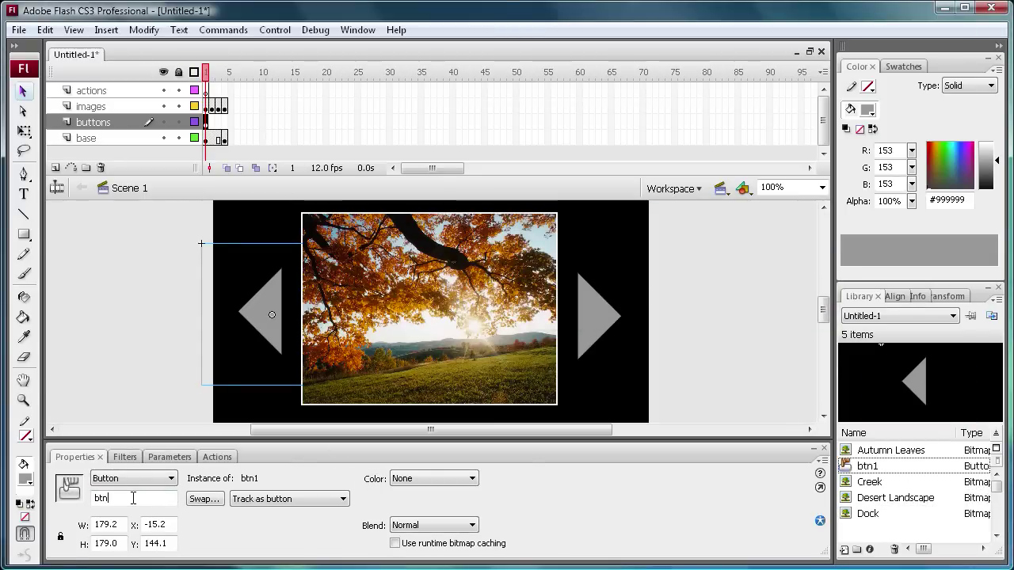
Convert the right arrow to Button symbol btn2 with instance name btn2
{"action": "left_click", "coordinate": [588, 319]}
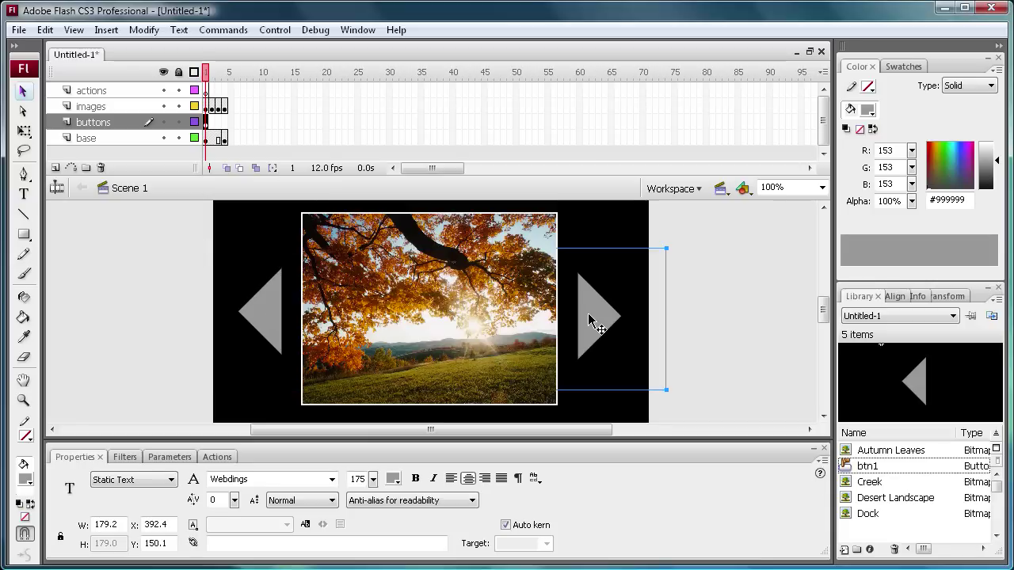
{"action": "key", "text": "F8"}
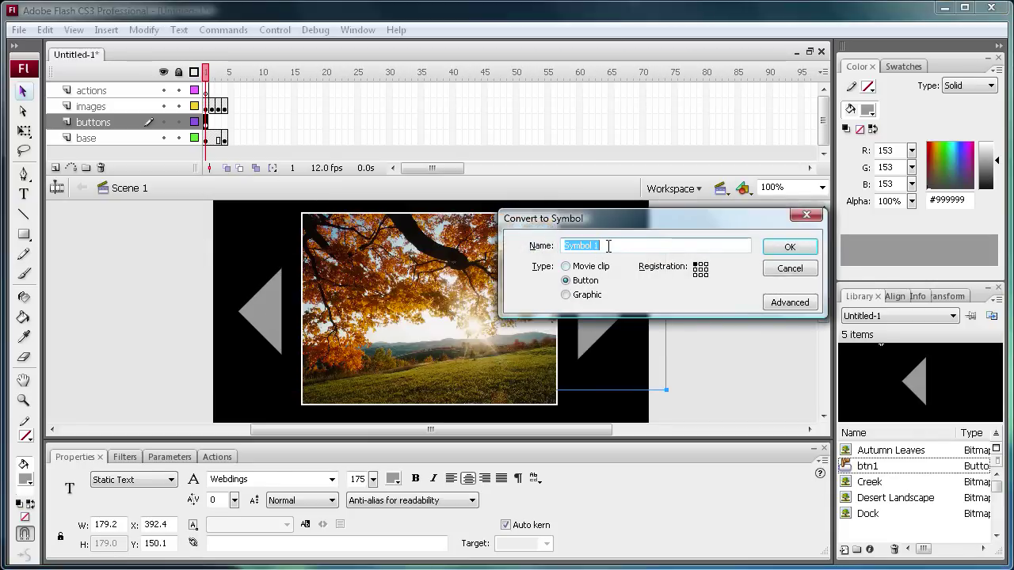
{"action": "type", "text": "btn2"}
{"action": "left_click", "coordinate": [790, 246]}
{"action": "left_click", "coordinate": [143, 497]}
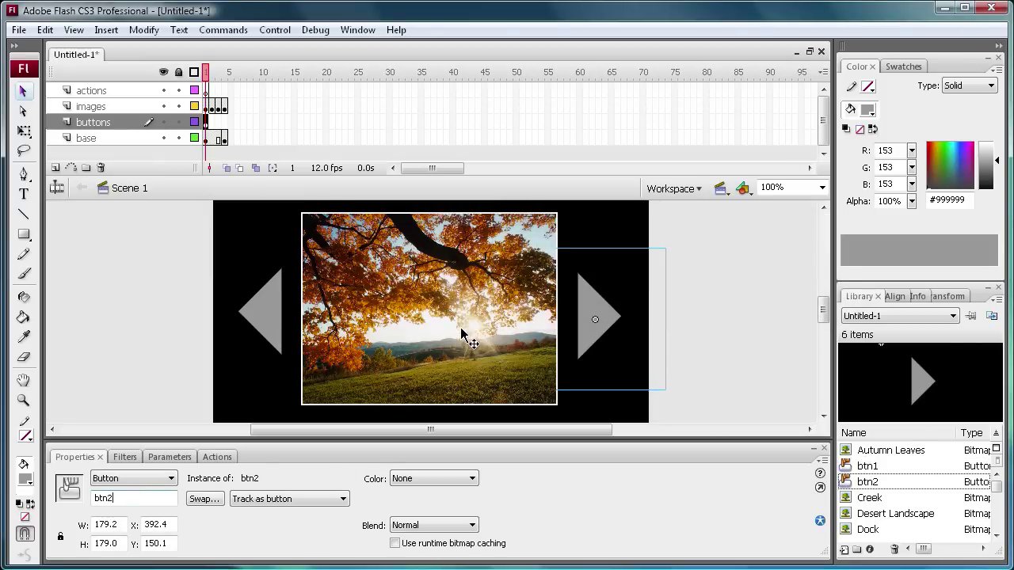
Copy the buttons layer's first frame onto its last frame so both arrows span all four photos
{"action": "right_click", "coordinate": [208, 125]}
{"action": "left_click", "coordinate": [264, 326]}
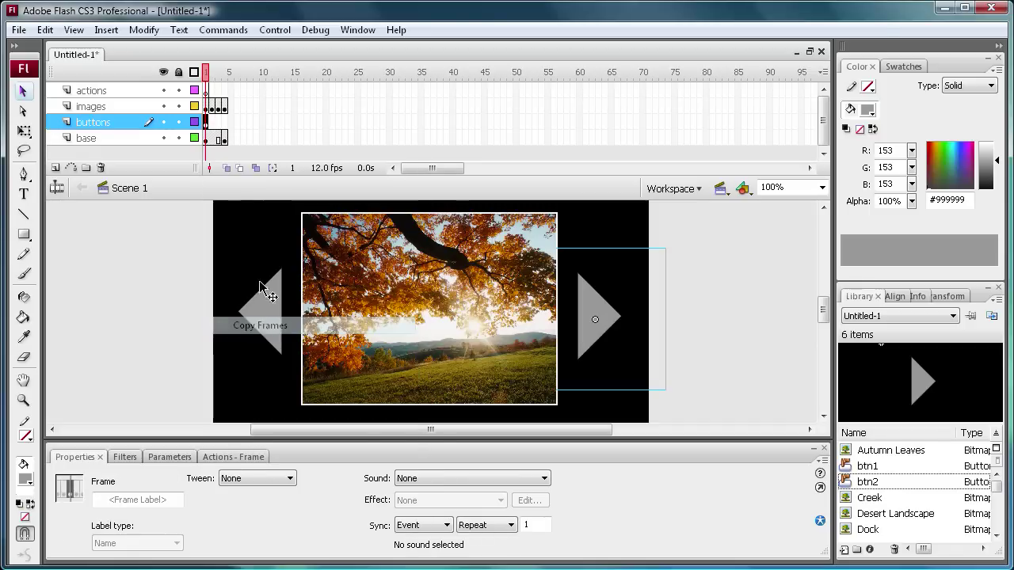
{"action": "left_click", "coordinate": [226, 123]}
{"action": "right_click", "coordinate": [226, 123]}
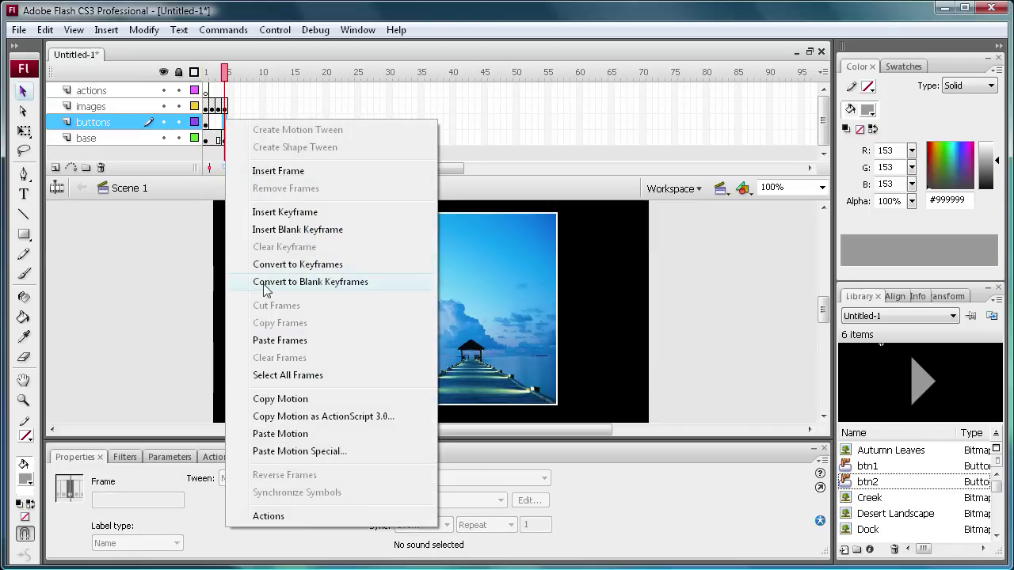
{"action": "left_click", "coordinate": [280, 340]}
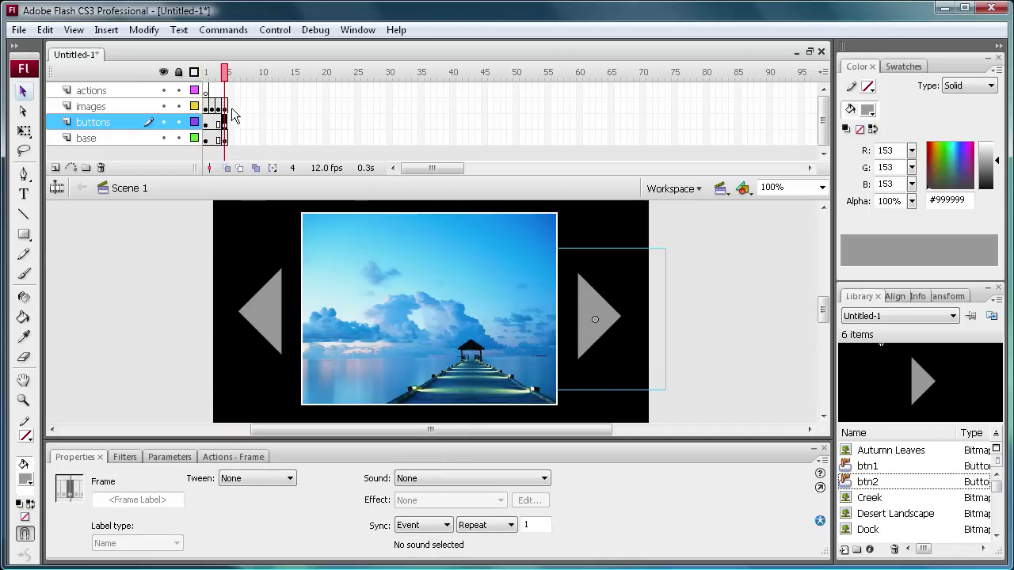
{"action": "left_click_drag", "start_coordinate": [225, 70], "coordinate": [204, 79]}
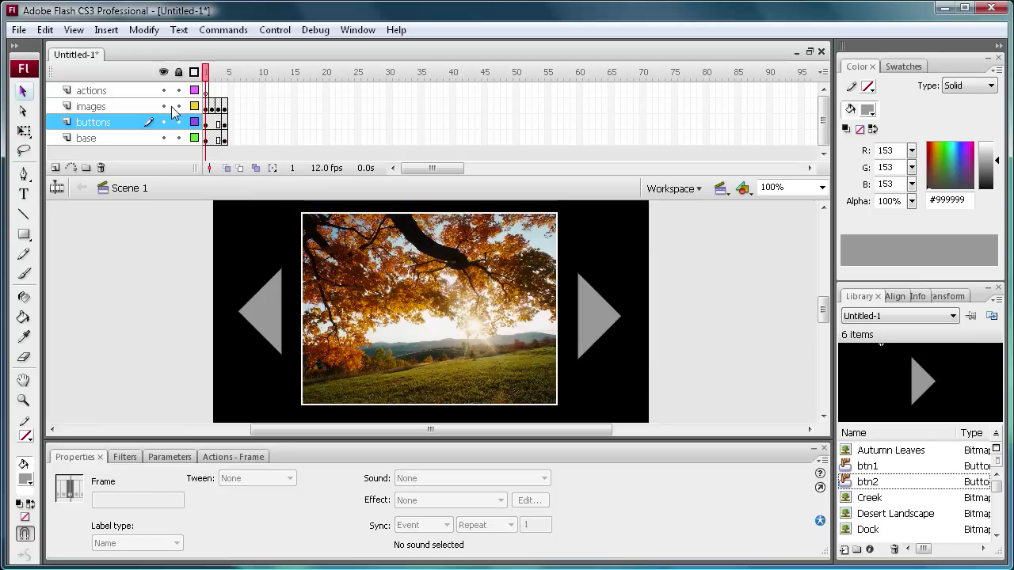
{"action": "left_click", "coordinate": [209, 92]}
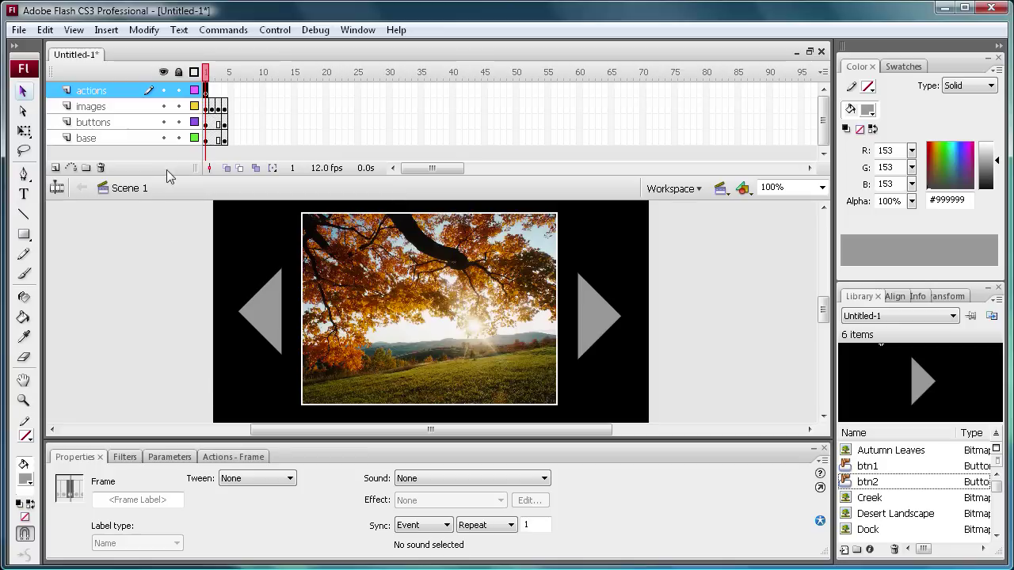
In actions frame 1's script, type stop() and start btn1.addEventListener(MouseEvent.CLICK,backward)
{"action": "left_click", "coordinate": [225, 457]}
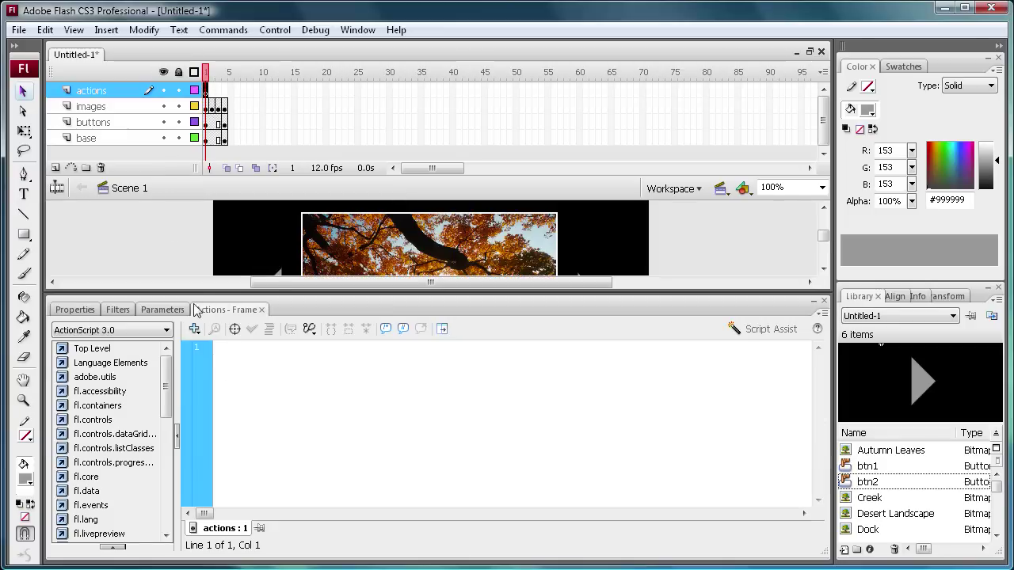
{"action": "type", "text": "stop("}
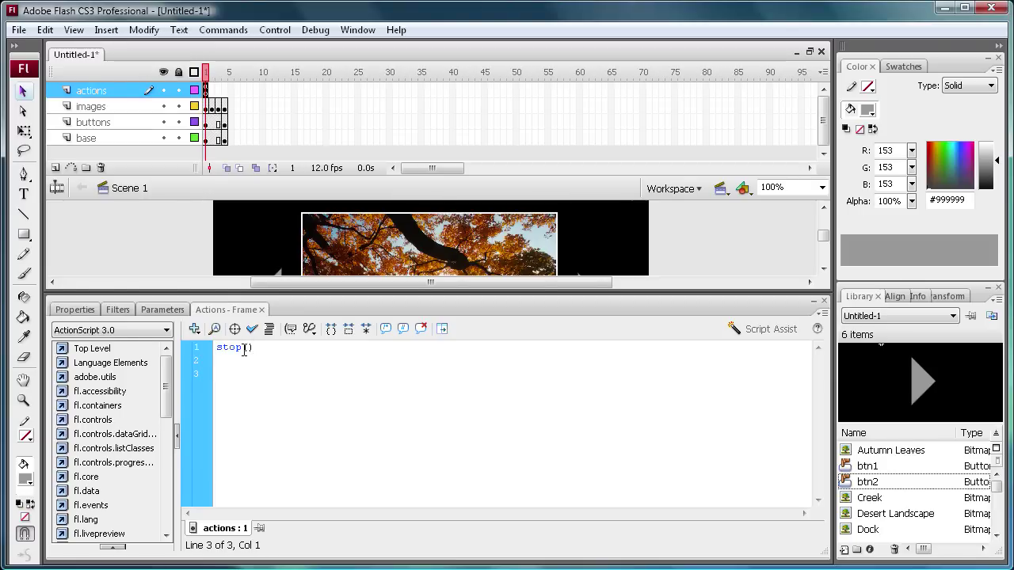
{"action": "type", "text": "btn1.addEventListener(MouseEvent"}
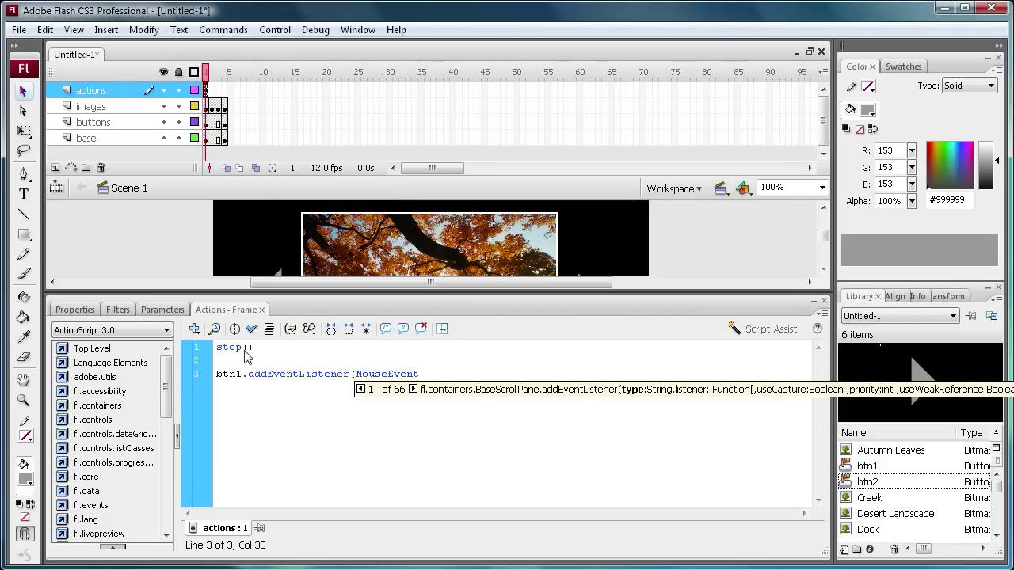
{"action": "type", "text": ".CLICL"}
{"action": "key", "text": "BackSpace"}
{"action": "type", "text": "K"}
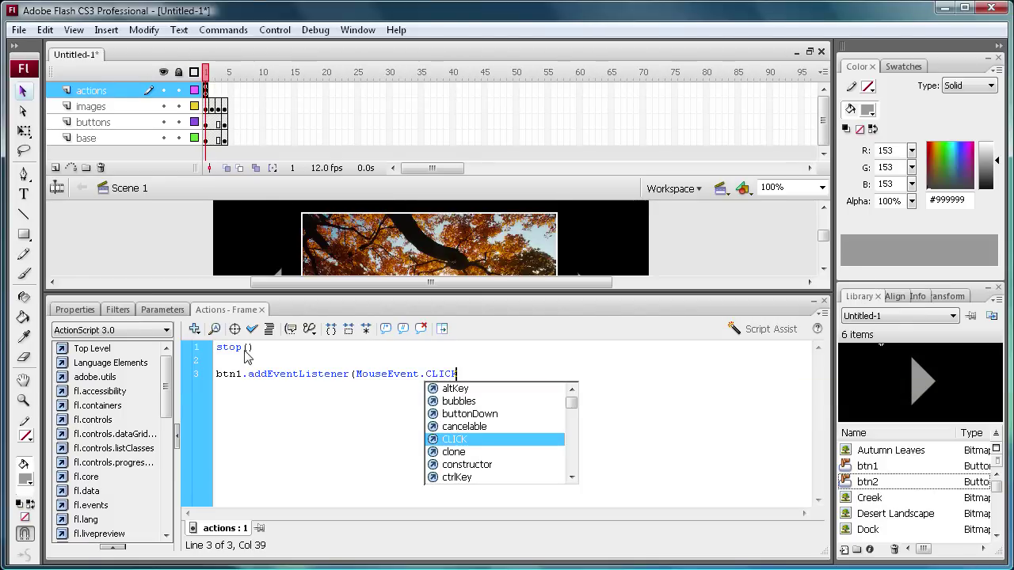
{"action": "type", "text": ","}
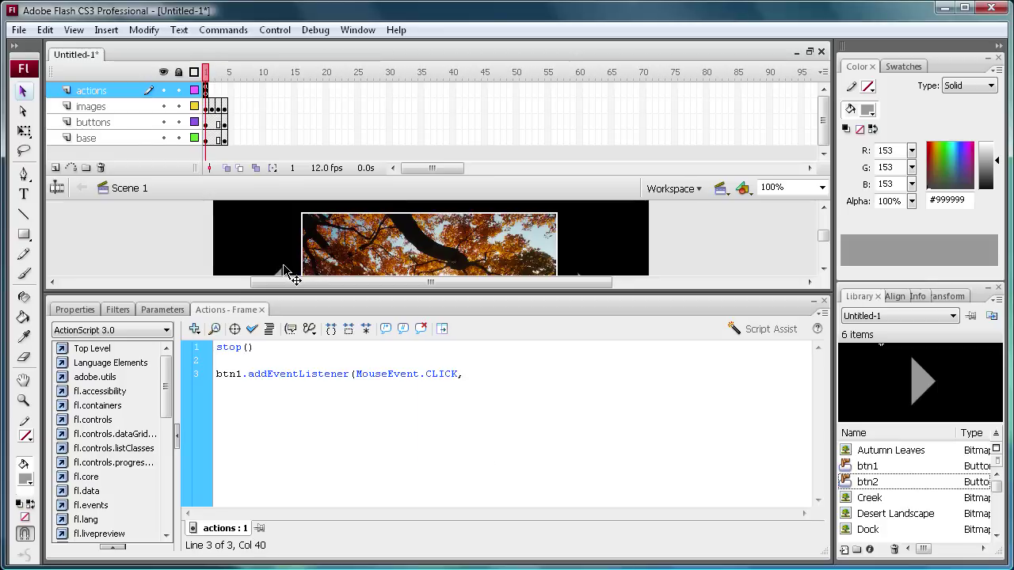
{"action": "type", "text": "back"}
{"action": "type", "text": "we"}
Duplicate the btn1 listener line onto line 4 and change backward to forward
{"action": "left_click_drag", "start_coordinate": [527, 374], "coordinate": [216, 378]}
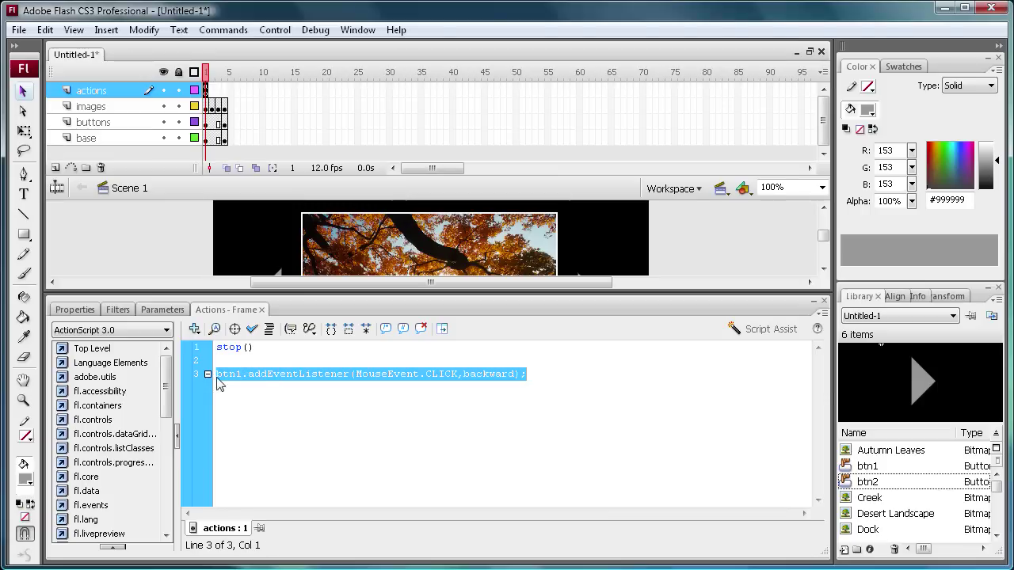
{"action": "key", "text": "End"}
{"action": "key", "text": "Return"}
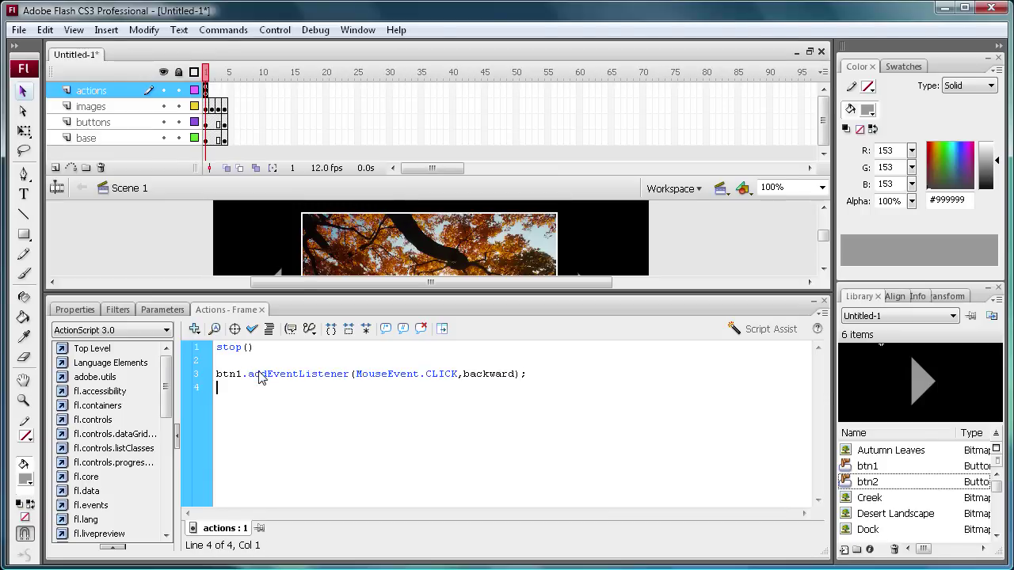
{"action": "key", "text": "ctrl+v"}
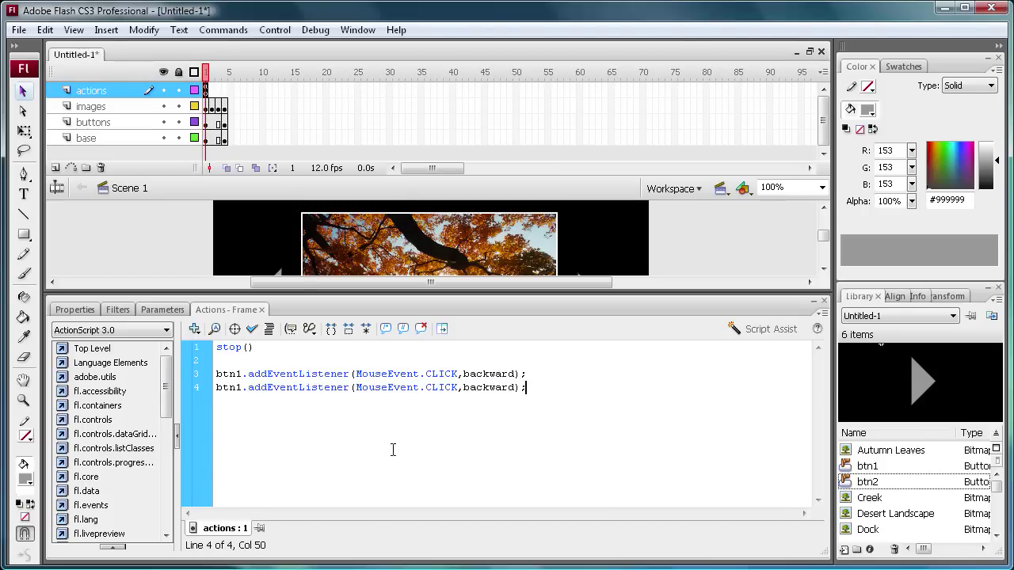
{"action": "left_click_drag", "start_coordinate": [461, 388], "coordinate": [515, 387]}
{"action": "type", "text": "forward"}
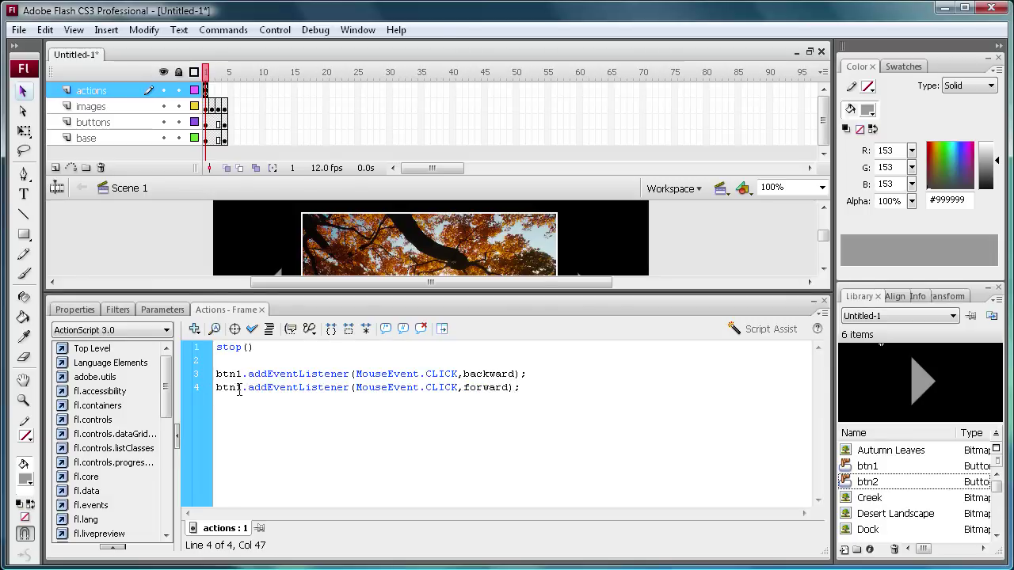